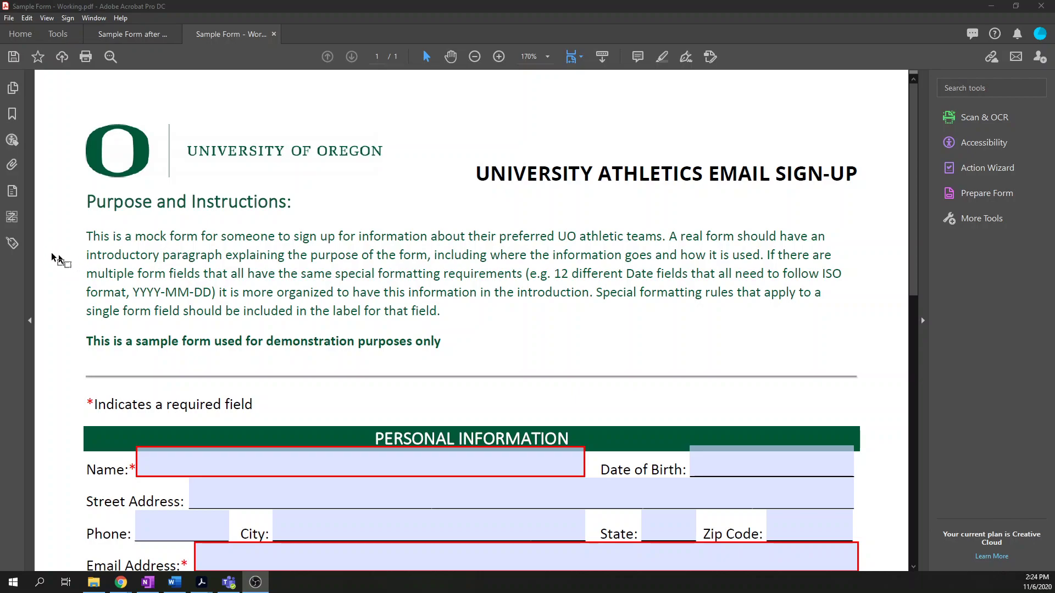
- Open the sample form's Tags panel, which reports no tags available yet
{"action": "left_click", "coordinate": [12, 242]}
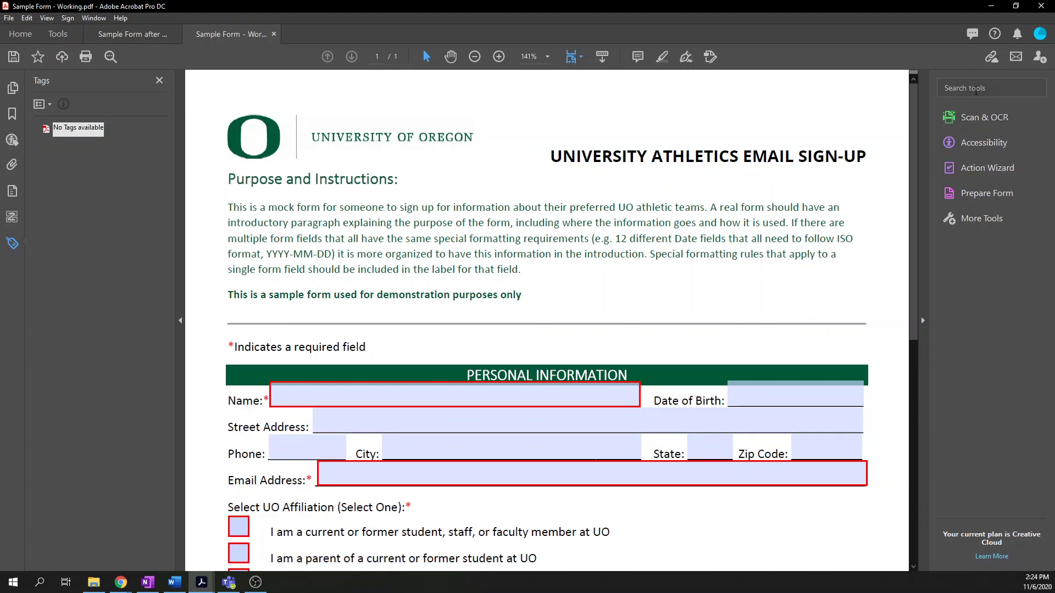
- Autotag the whole document from the Accessibility tools and close the Recognition Report
{"action": "left_click", "coordinate": [986, 140]}
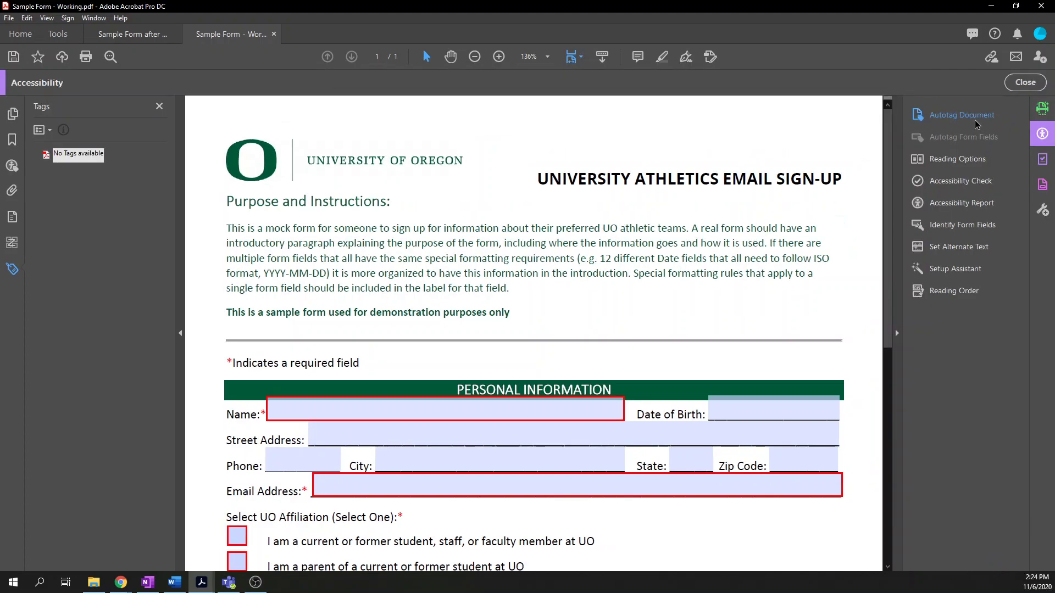
{"action": "left_click", "coordinate": [956, 116]}
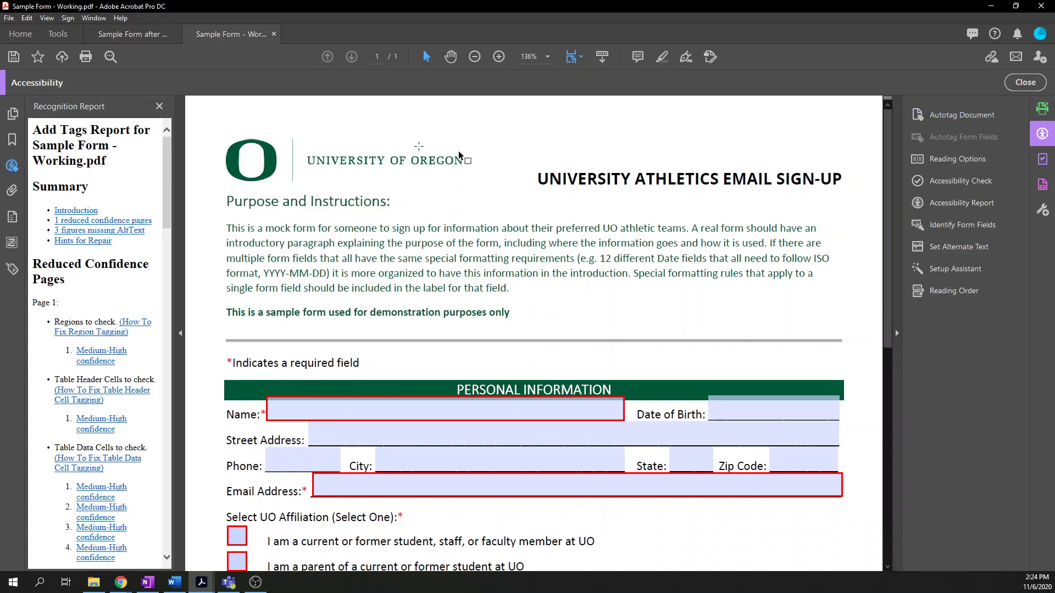
{"action": "left_click", "coordinate": [160, 108]}
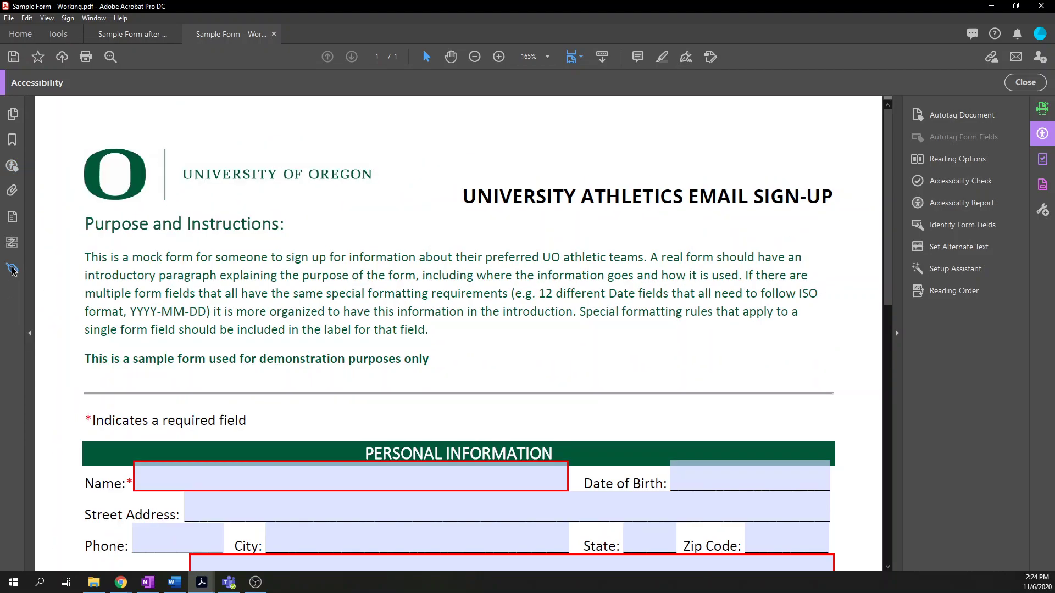
- Expand the new tag tree's Figure, Part and H3 tags and highlight the title heading
{"action": "left_click", "coordinate": [12, 269]}
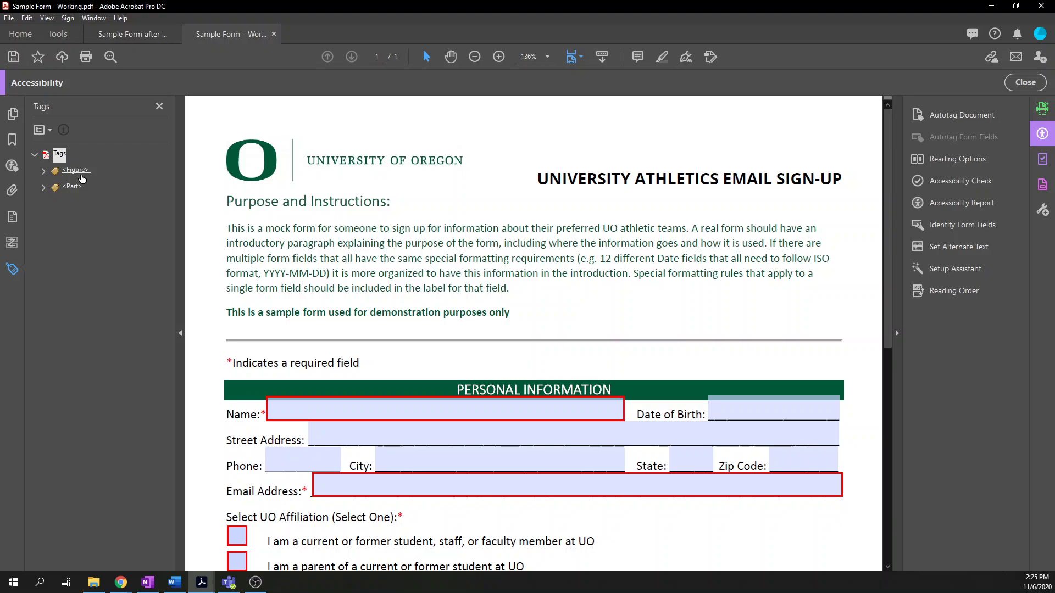
{"action": "left_click", "coordinate": [42, 172]}
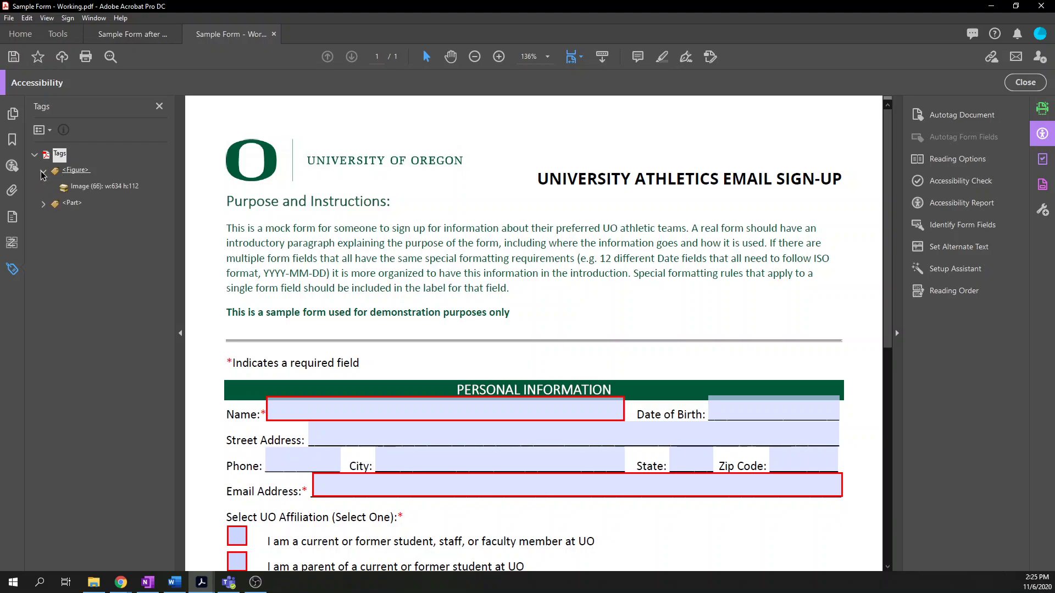
{"action": "left_click", "coordinate": [43, 204]}
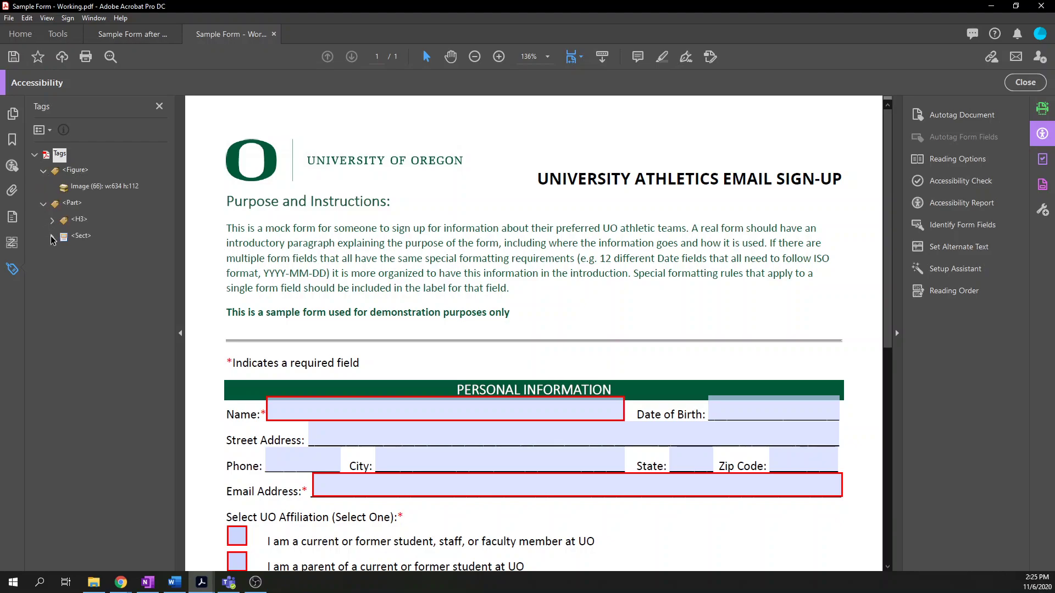
{"action": "left_click", "coordinate": [52, 220]}
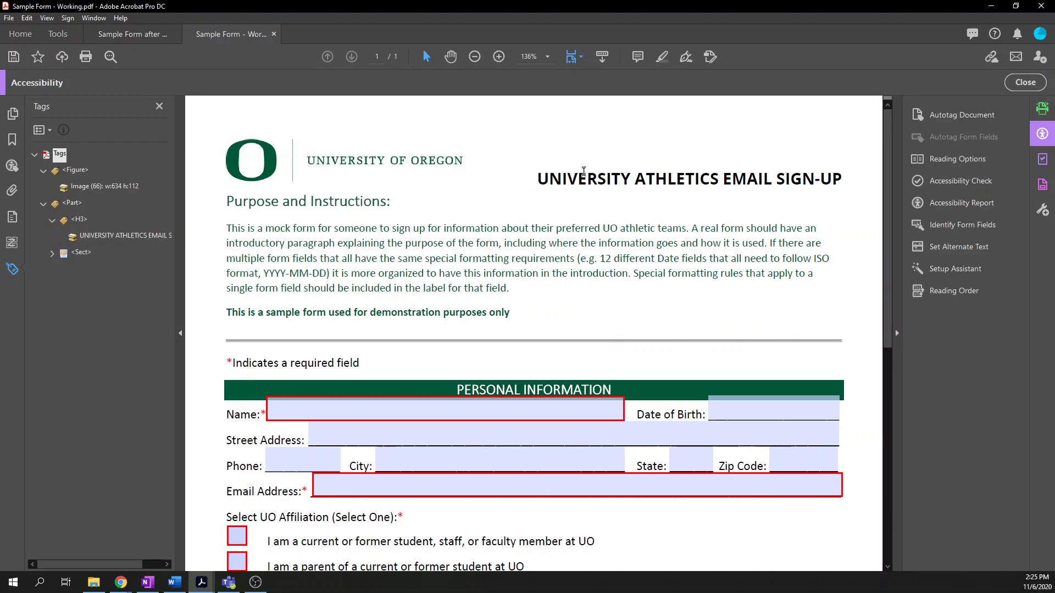
{"action": "left_click", "coordinate": [103, 236]}
{"action": "left_click", "coordinate": [79, 220]}
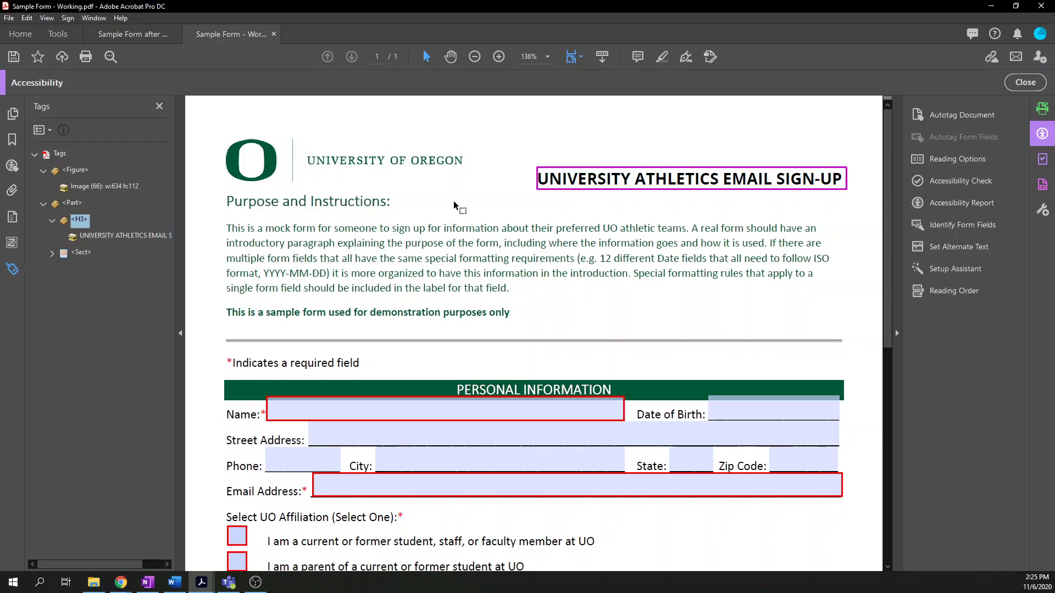
- Expand the Sect and nested Sect tags to see their paragraphs, including the required-field note
{"action": "left_click", "coordinate": [53, 255]}
{"action": "left_click", "coordinate": [85, 286]}
{"action": "left_click", "coordinate": [61, 303]}
{"action": "left_click", "coordinate": [95, 336]}
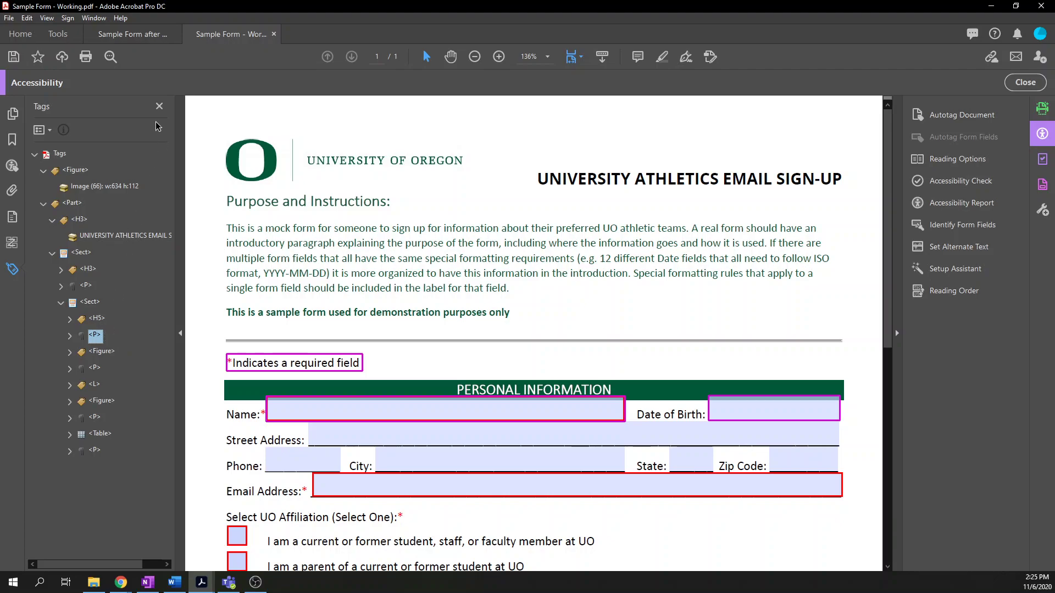
{"action": "left_click", "coordinate": [132, 35]}
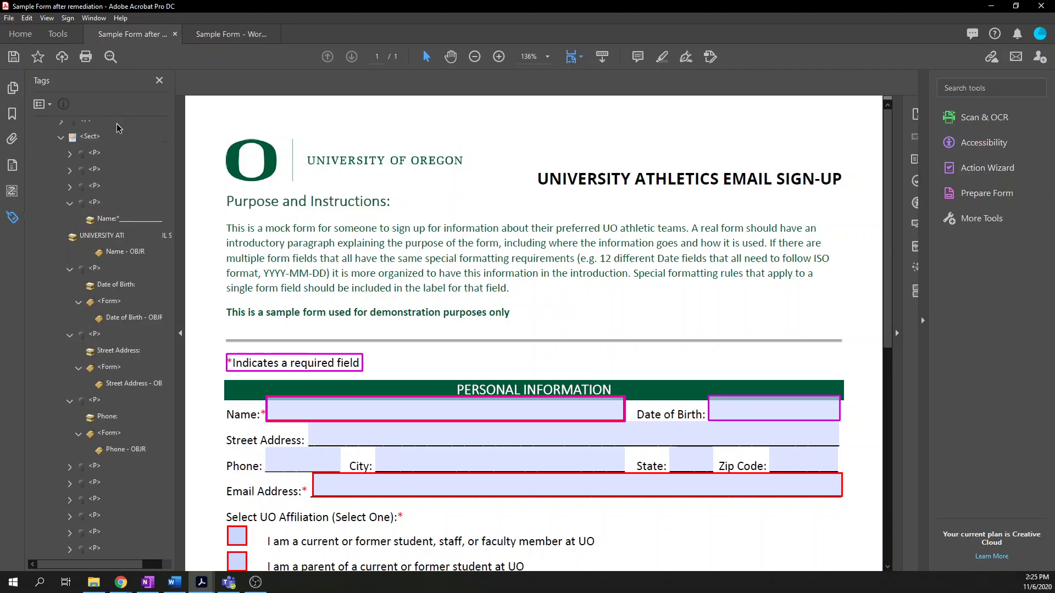
- Scroll the remediated form's Tags panel to the personal-information P and Form tags
{"action": "scroll", "coordinate": [124, 146], "scroll_direction": "up", "scroll_amount": 3}
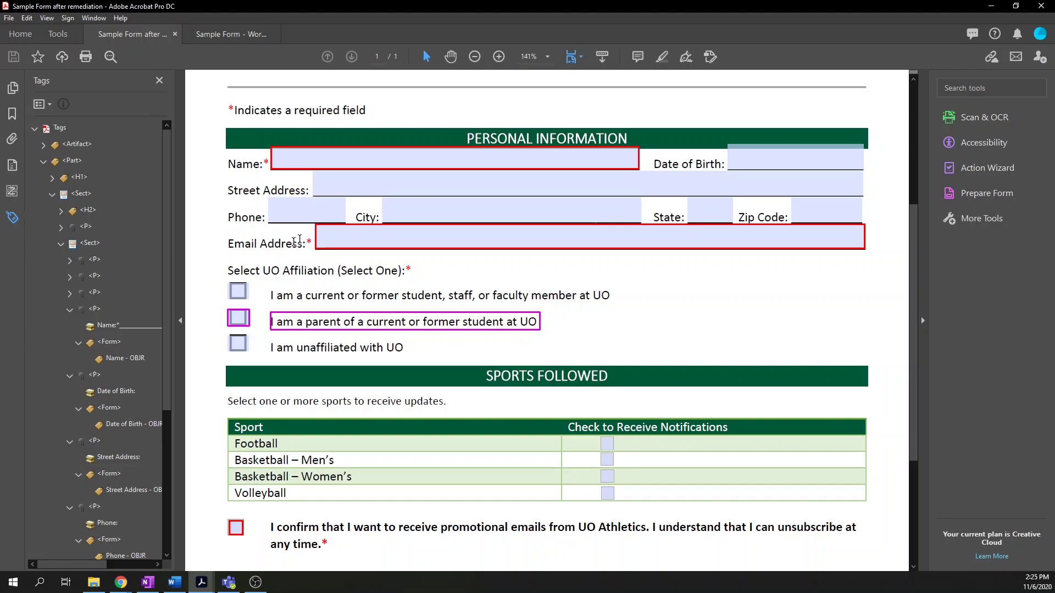
{"action": "scroll", "coordinate": [392, 250], "scroll_direction": "up", "scroll_amount": 3}
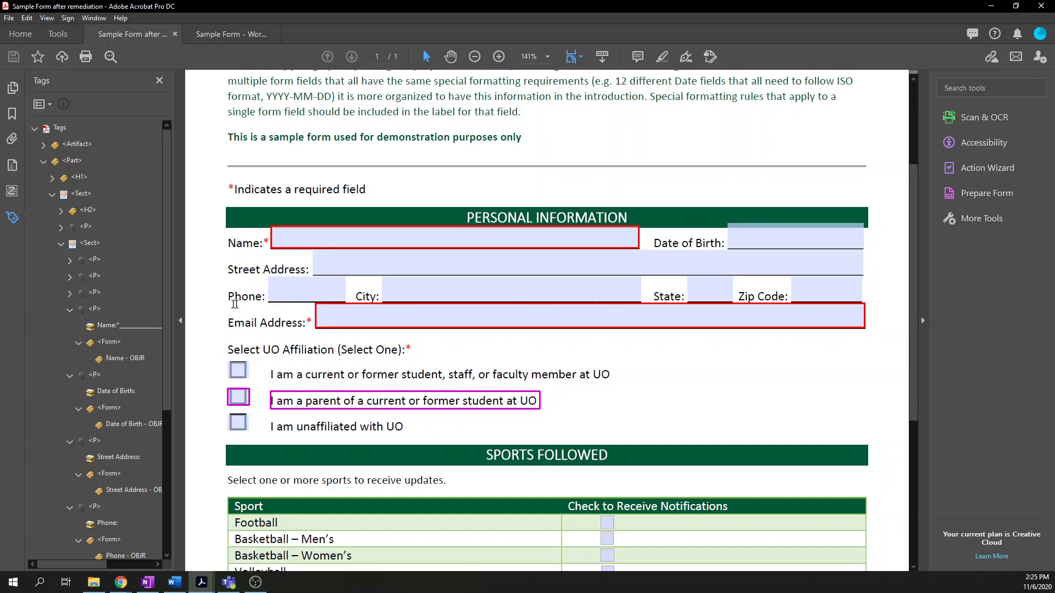
{"action": "scroll", "coordinate": [125, 269], "scroll_direction": "down", "scroll_amount": 1}
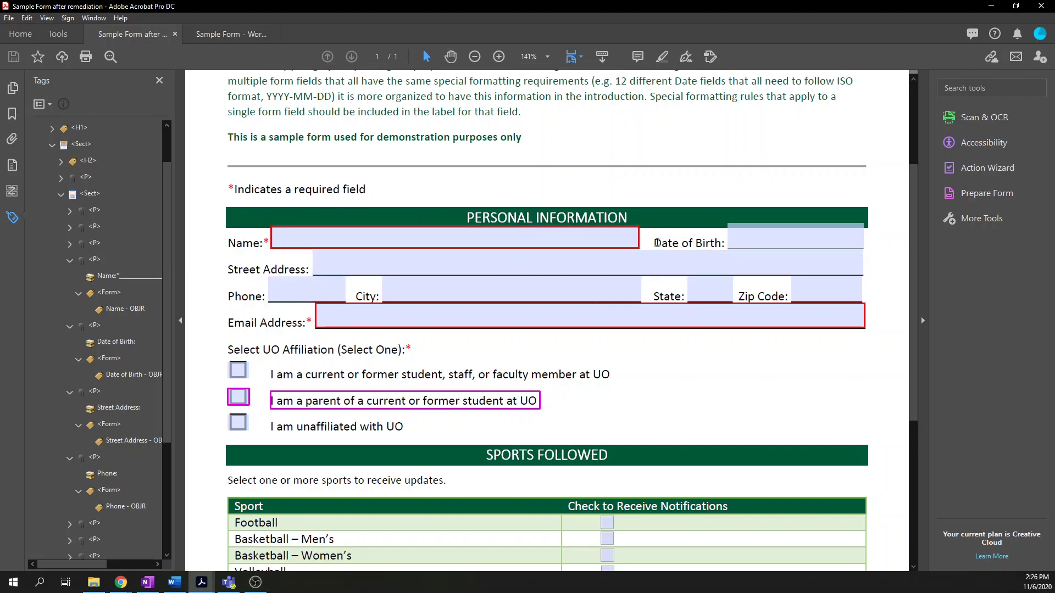
- Highlight the P tags for Name, Date of Birth, Street Address, Phone, State and Zip Code
{"action": "left_click_drag", "start_coordinate": [656, 243], "coordinate": [850, 244]}
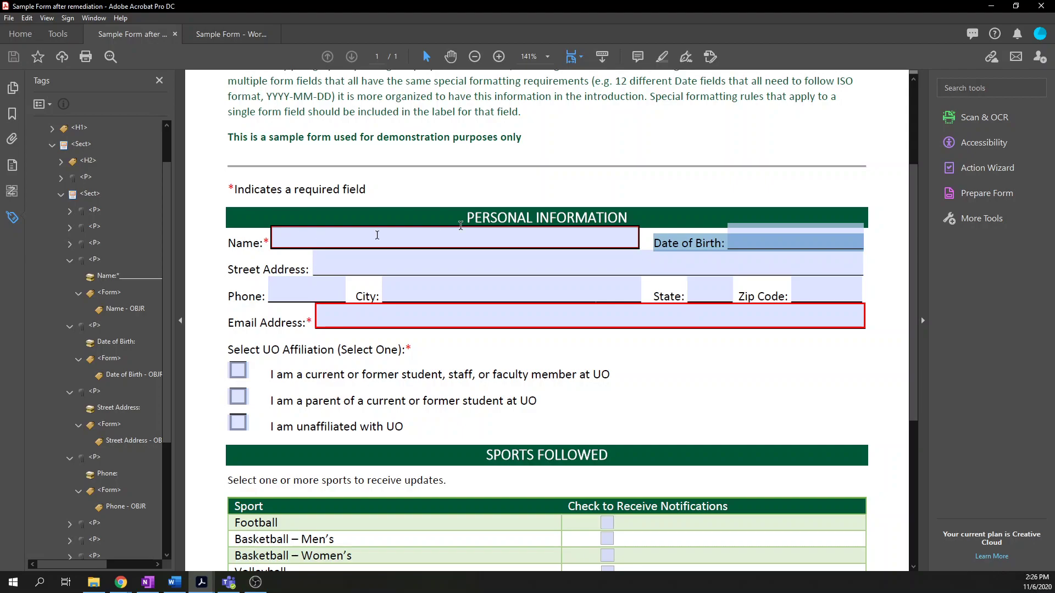
{"action": "left_click", "coordinate": [95, 259]}
{"action": "left_click", "coordinate": [95, 325]}
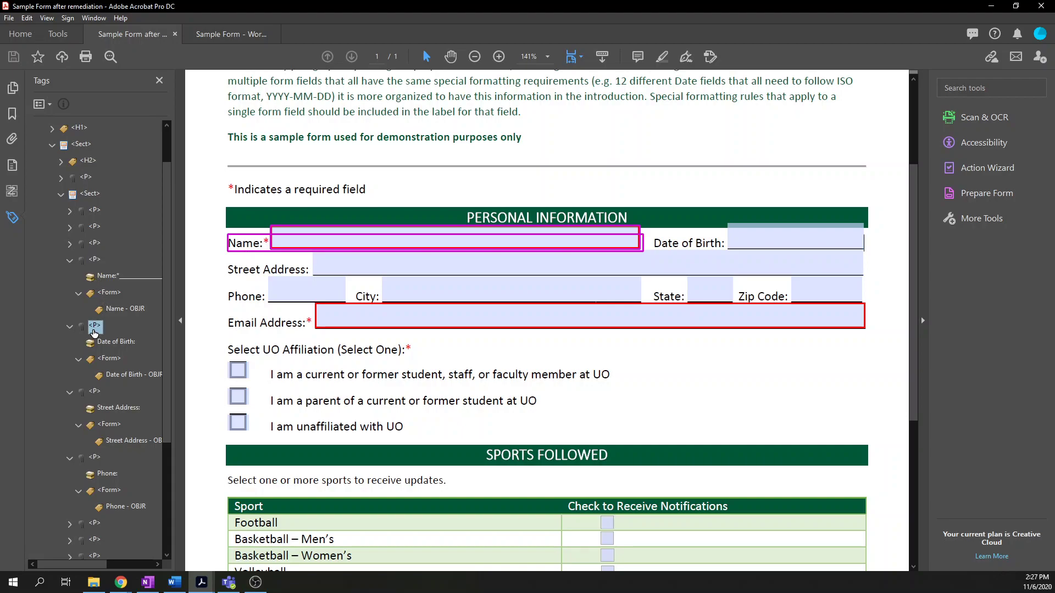
{"action": "left_click", "coordinate": [96, 391]}
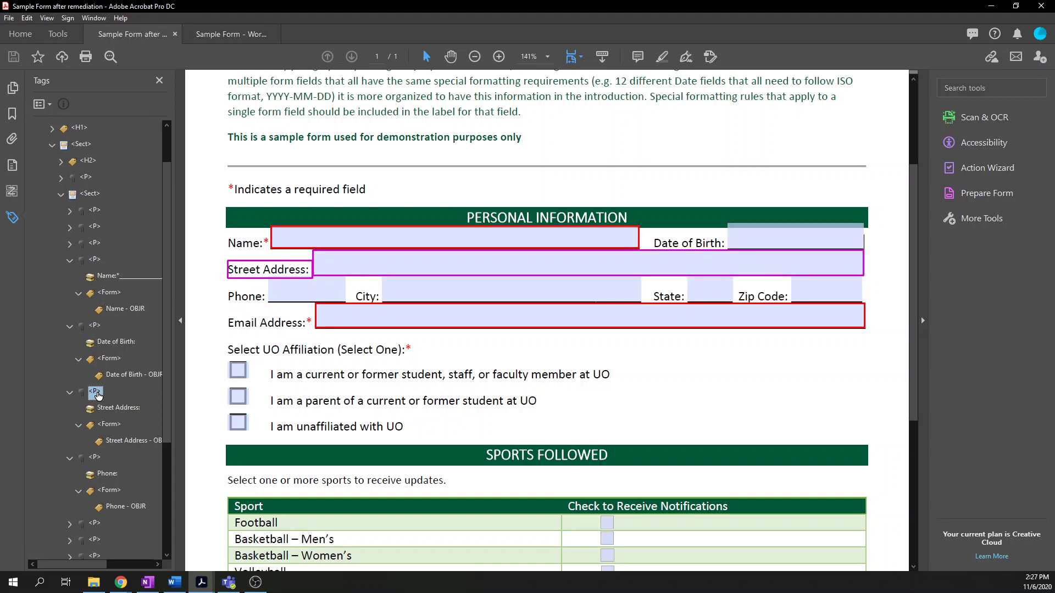
{"action": "left_click", "coordinate": [95, 458]}
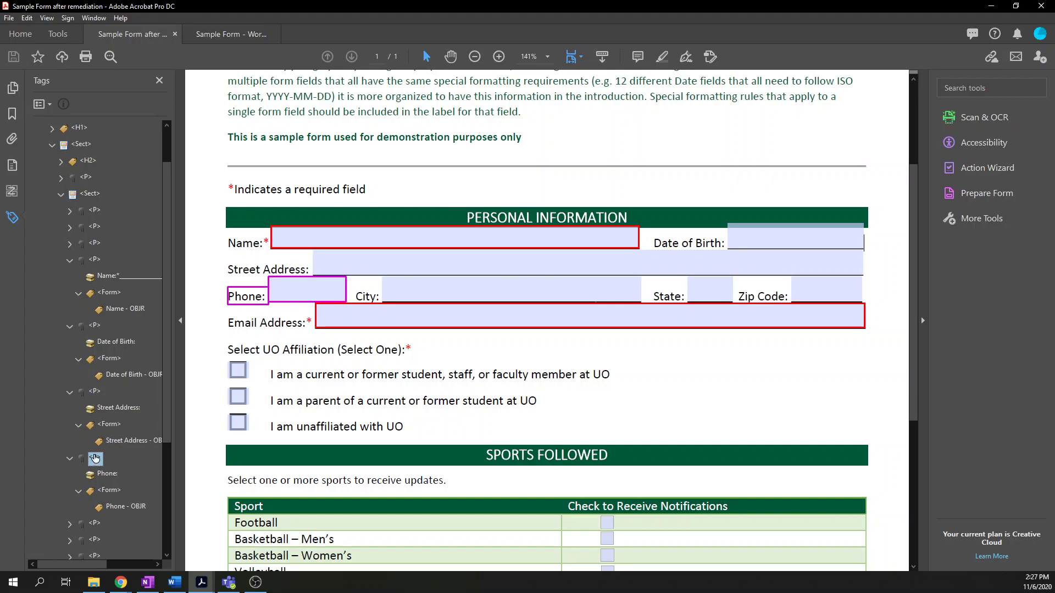
{"action": "scroll", "coordinate": [95, 459], "scroll_direction": "down", "scroll_amount": 1}
{"action": "left_click", "coordinate": [94, 491]}
{"action": "left_click", "coordinate": [95, 508]}
- Expand the first checkbox label's P and Form tags to reveal the UO Affiliation OBJR
{"action": "left_click", "coordinate": [95, 524]}
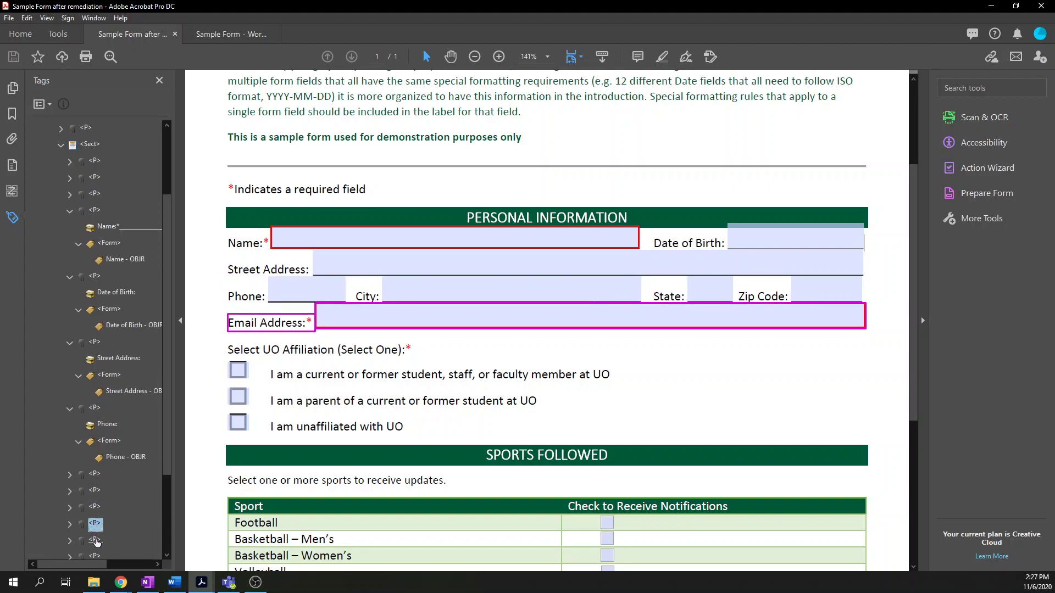
{"action": "left_click", "coordinate": [96, 541]}
{"action": "left_click", "coordinate": [96, 555]}
{"action": "scroll", "coordinate": [82, 495], "scroll_direction": "down", "scroll_amount": 1}
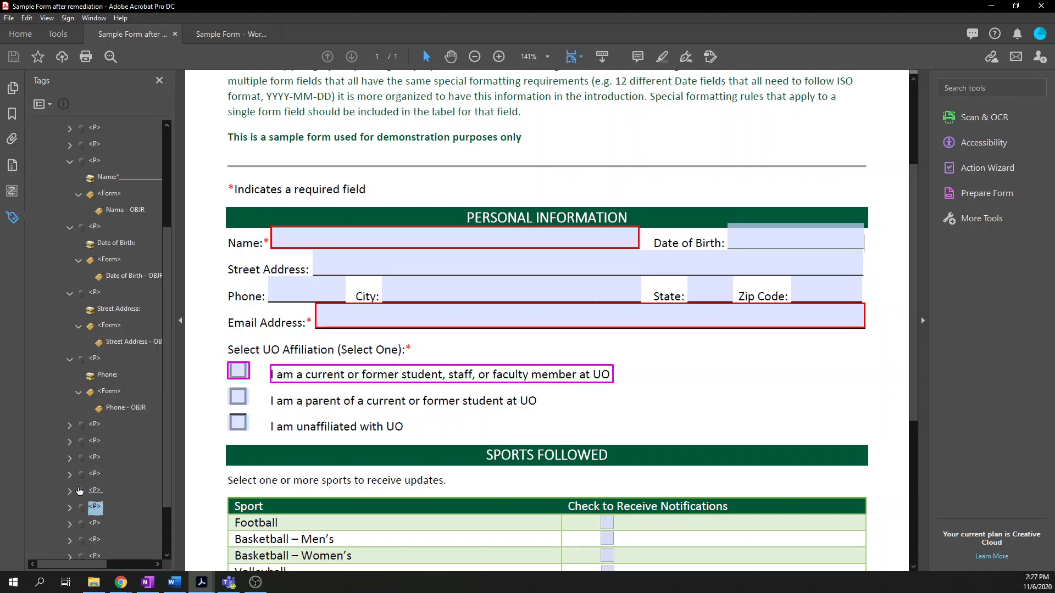
{"action": "left_click", "coordinate": [70, 508]}
{"action": "scroll", "coordinate": [77, 500], "scroll_direction": "down", "scroll_amount": 1}
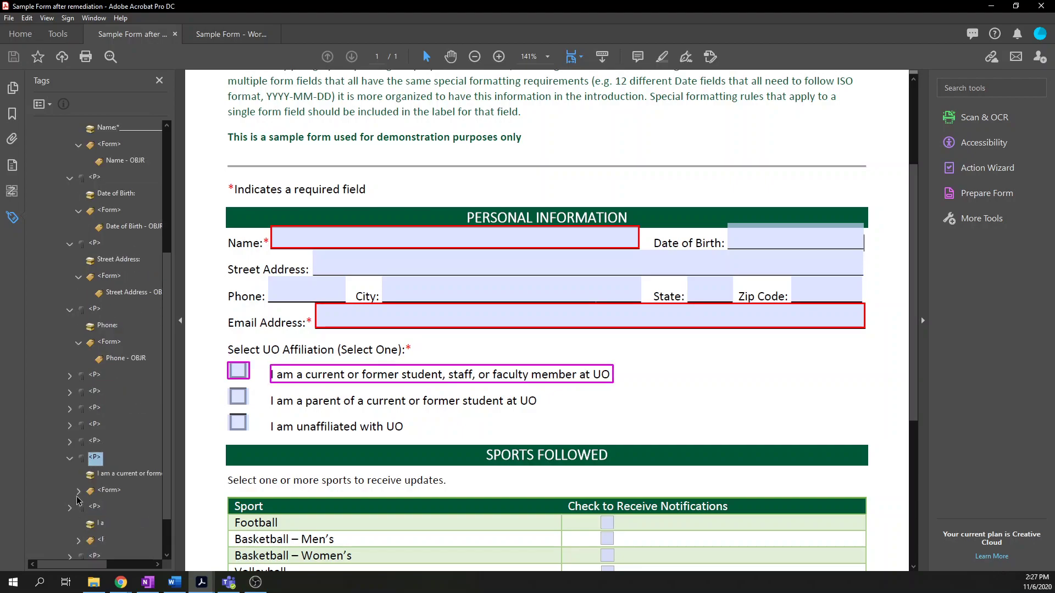
{"action": "left_click", "coordinate": [79, 491]}
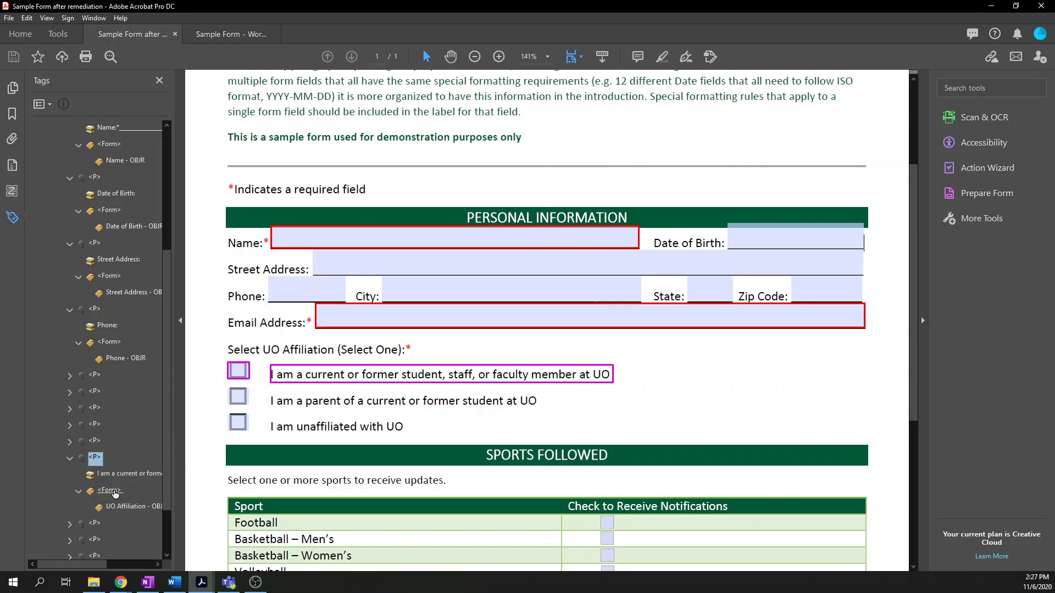
{"action": "left_click", "coordinate": [132, 507]}
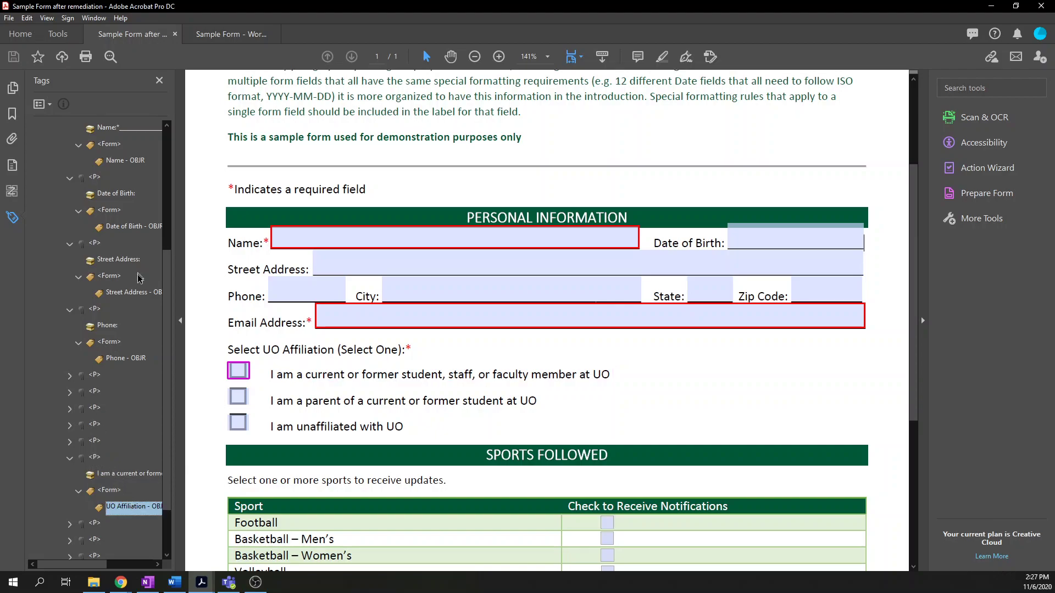
{"action": "left_click", "coordinate": [224, 35]}
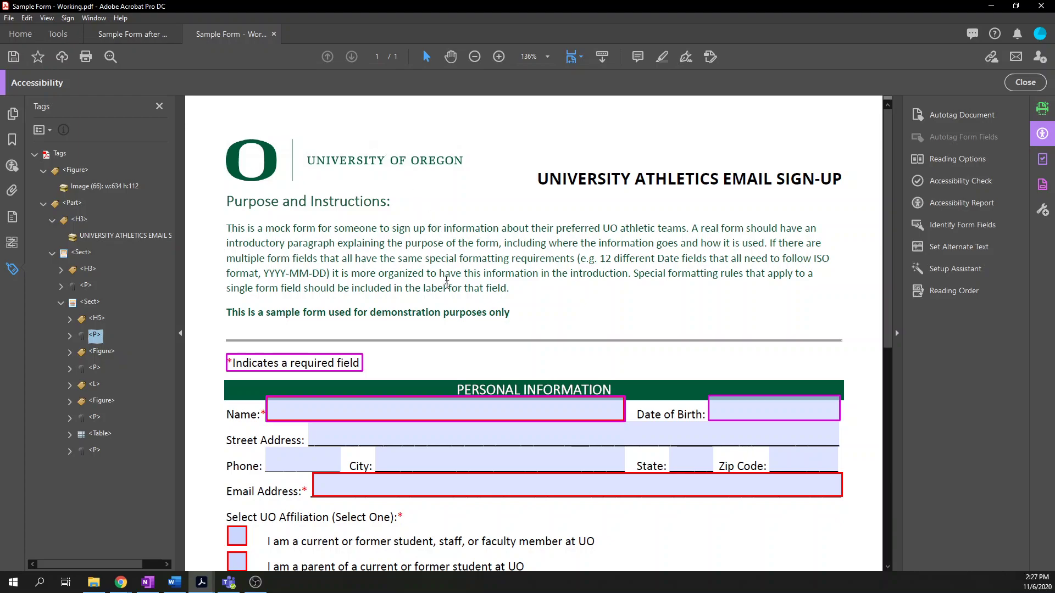
{"action": "scroll", "coordinate": [453, 278], "scroll_direction": "down", "scroll_amount": 3}
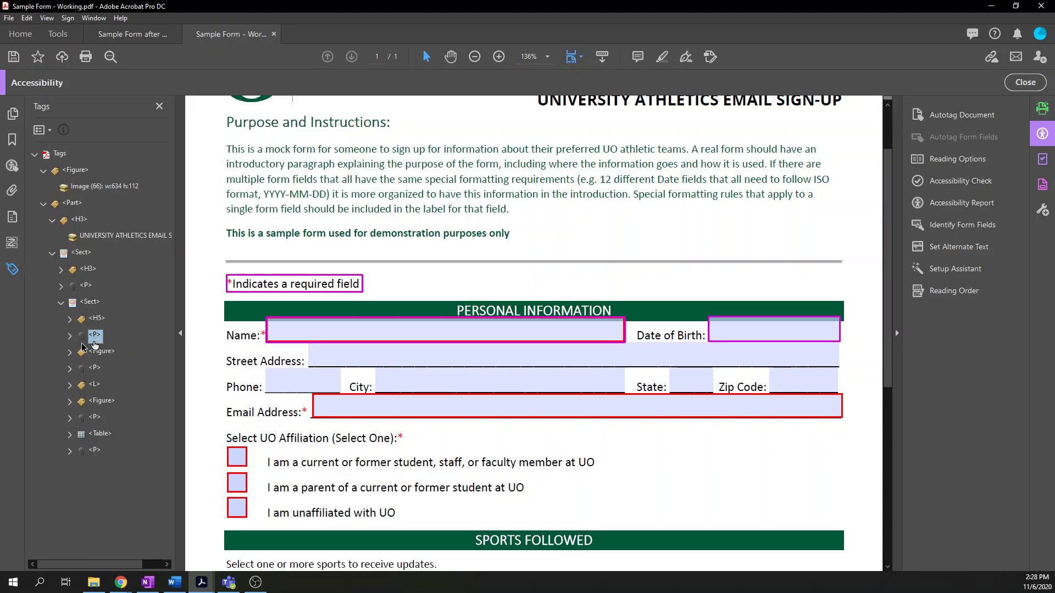
- Add four empty Paragraph tags after the P tag in the nested section
{"action": "right_click", "coordinate": [94, 336]}
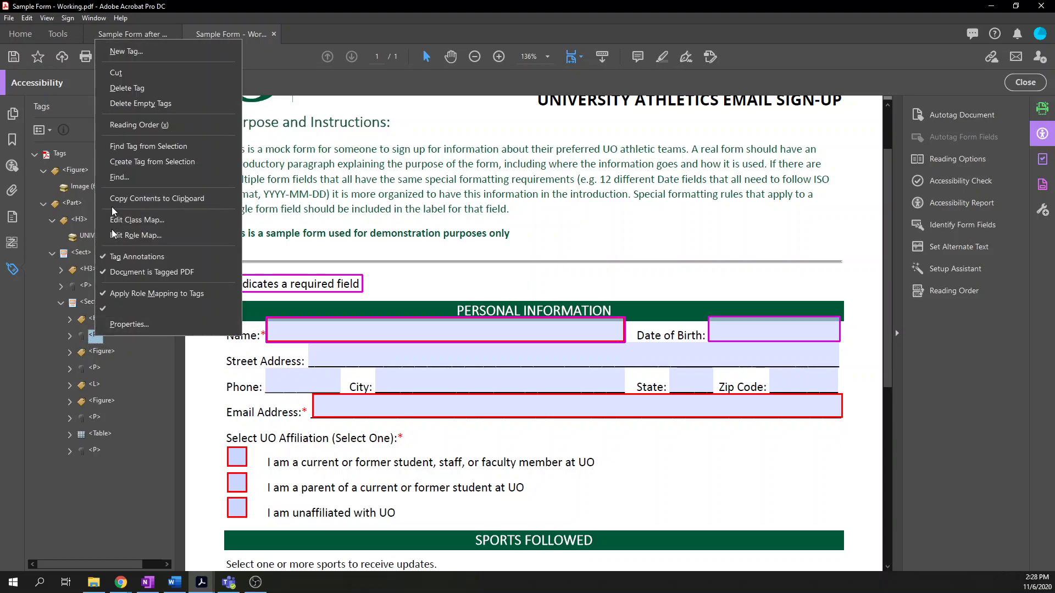
{"action": "left_click", "coordinate": [126, 51]}
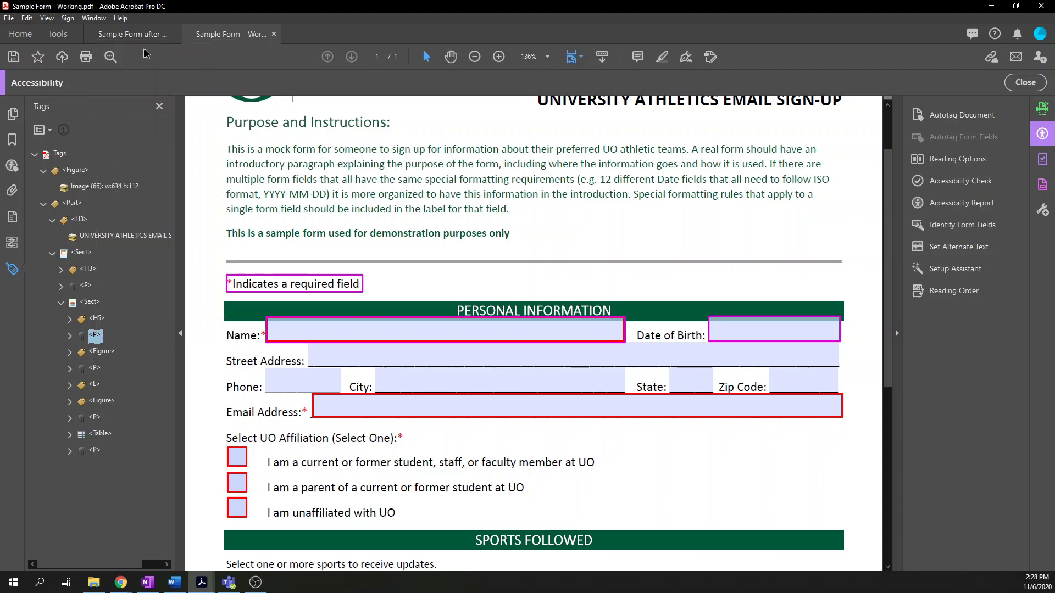
{"action": "left_click", "coordinate": [583, 274]}
{"action": "scroll", "coordinate": [541, 344], "scroll_direction": "down", "scroll_amount": 3}
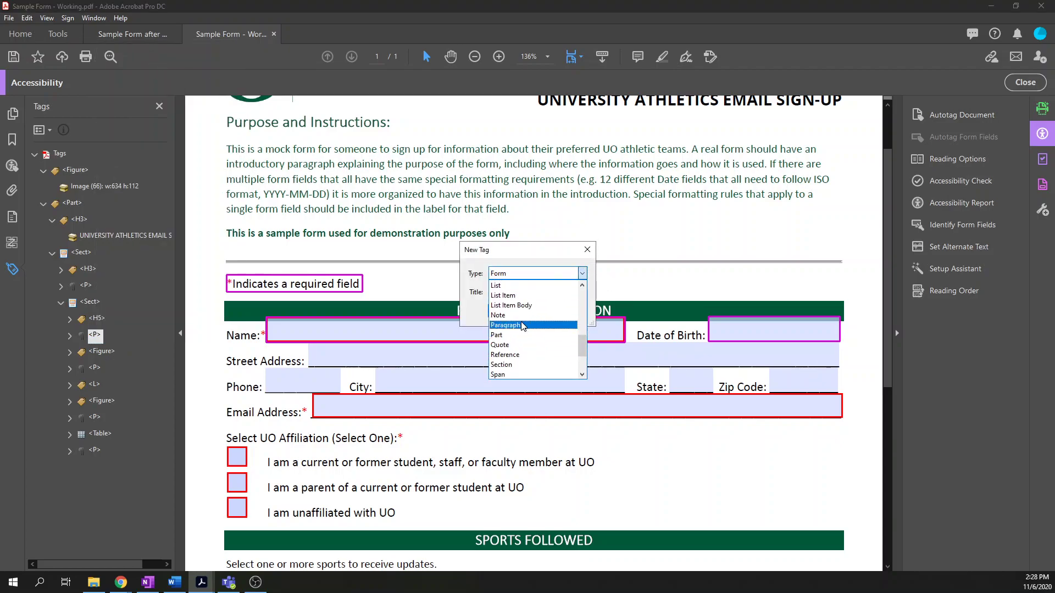
{"action": "left_click", "coordinate": [519, 321]}
{"action": "left_click", "coordinate": [511, 313]}
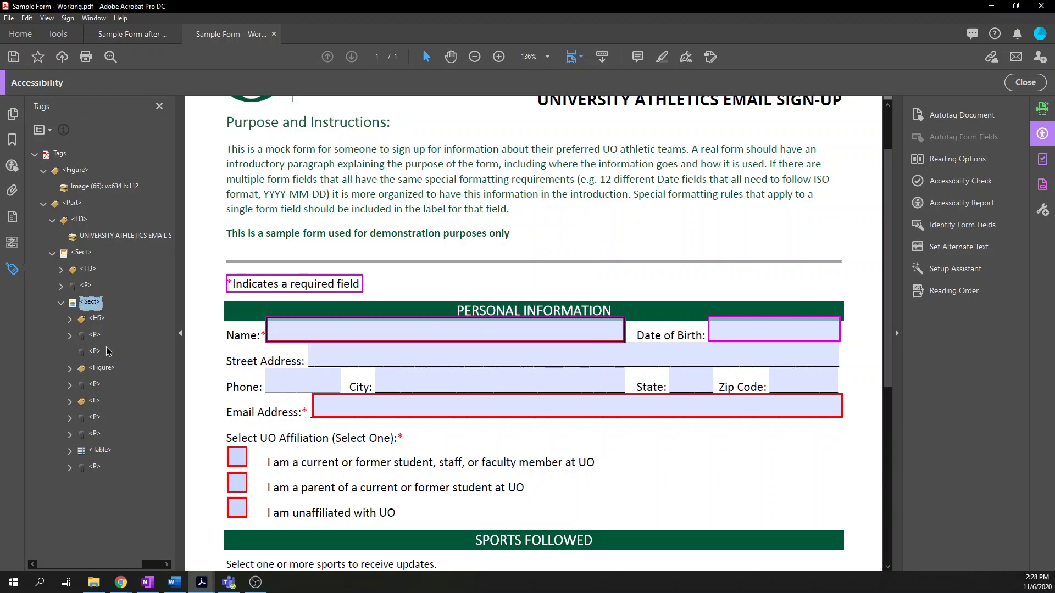
{"action": "right_click", "coordinate": [95, 353]}
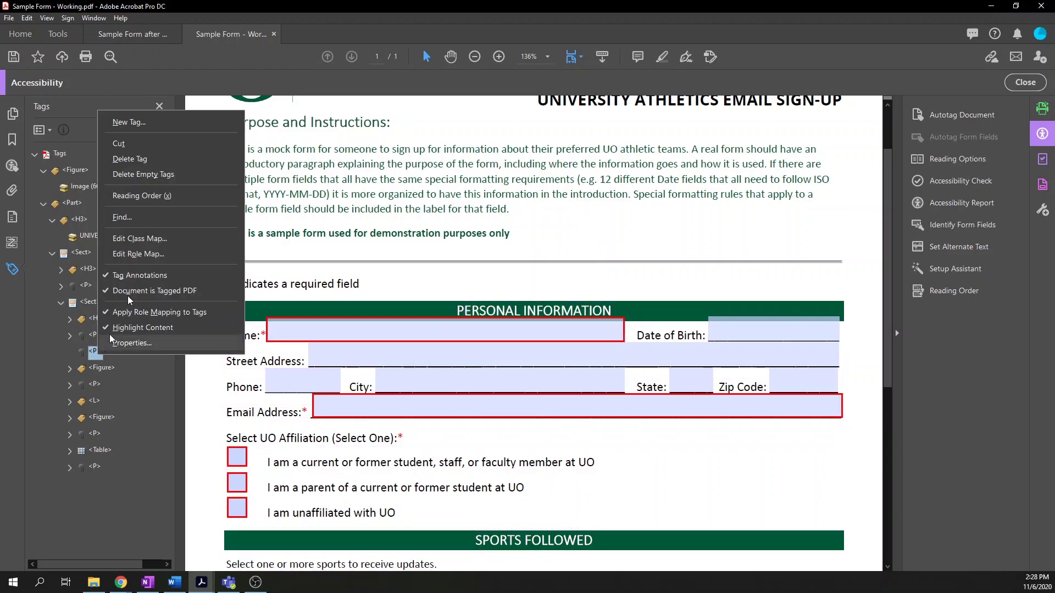
{"action": "left_click", "coordinate": [151, 121]}
{"action": "left_click", "coordinate": [511, 311]}
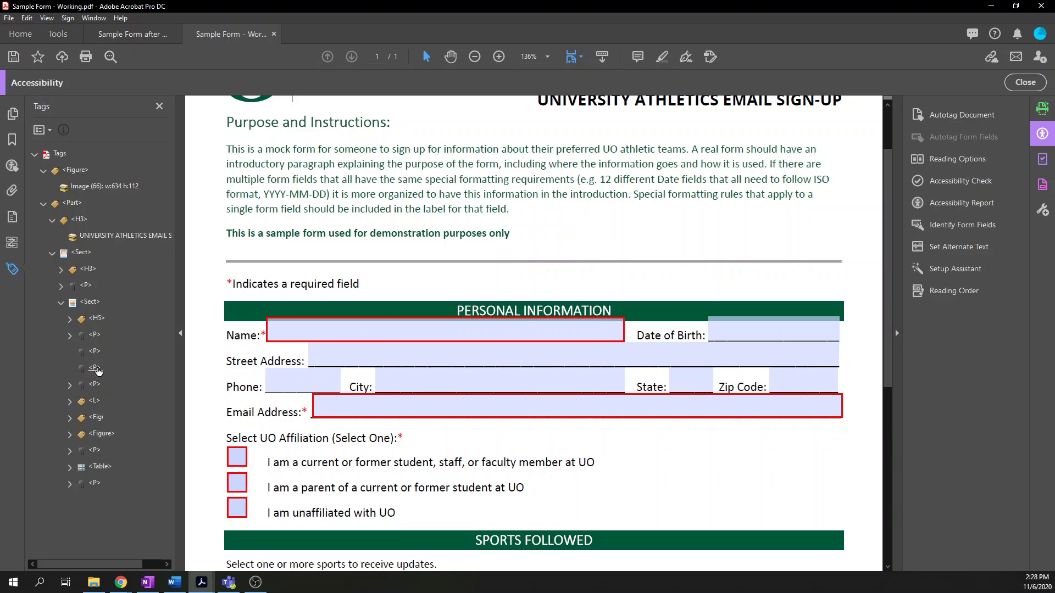
{"action": "right_click", "coordinate": [101, 367]}
{"action": "left_click", "coordinate": [169, 135]}
{"action": "left_click", "coordinate": [511, 312]}
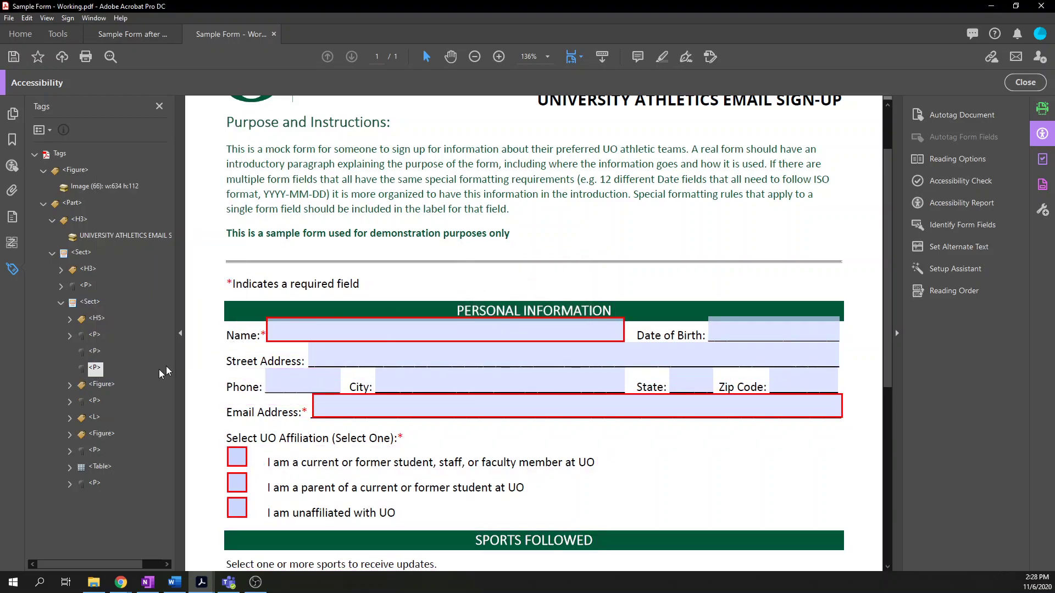
{"action": "right_click", "coordinate": [100, 385]}
{"action": "left_click", "coordinate": [161, 149]}
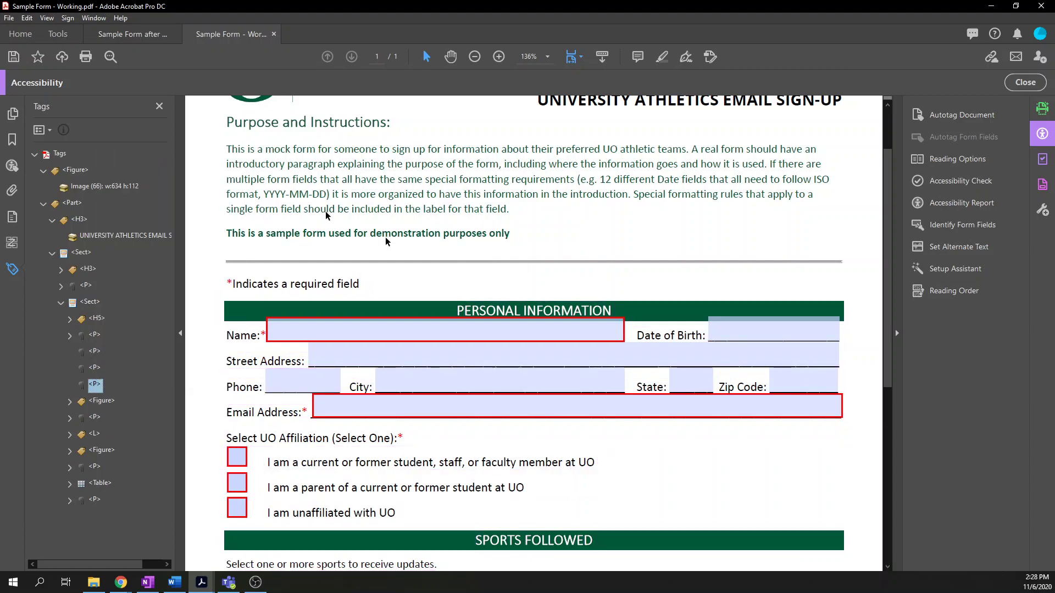
{"action": "left_click", "coordinate": [511, 312]}
- Add five more empty Paragraph tags below those
{"action": "right_click", "coordinate": [100, 402]}
{"action": "left_click", "coordinate": [143, 170]}
{"action": "left_click", "coordinate": [522, 311]}
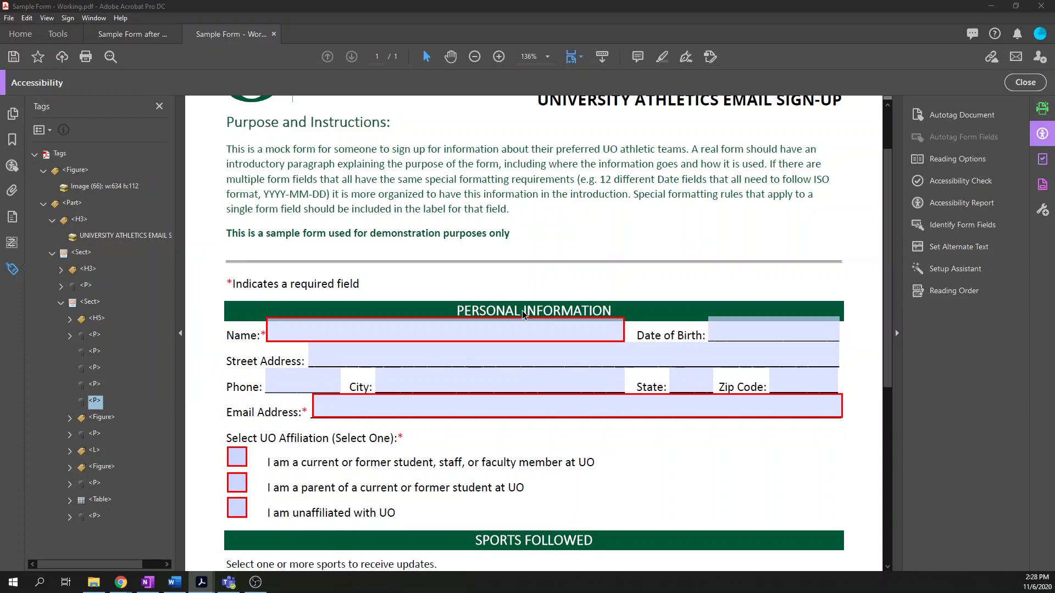
{"action": "left_click", "coordinate": [522, 311]}
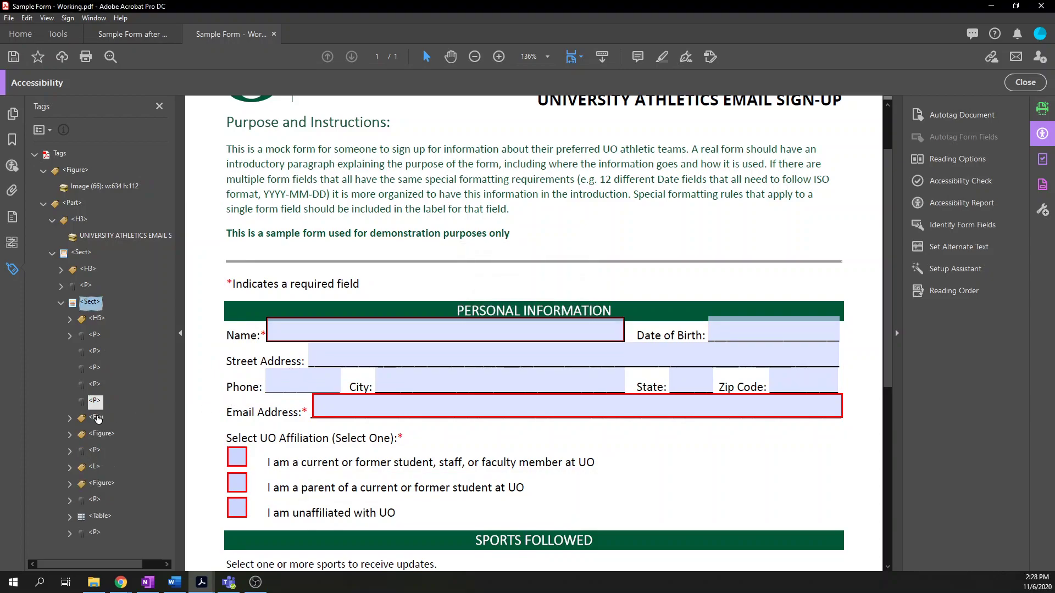
{"action": "right_click", "coordinate": [96, 418]}
{"action": "left_click", "coordinate": [158, 182]}
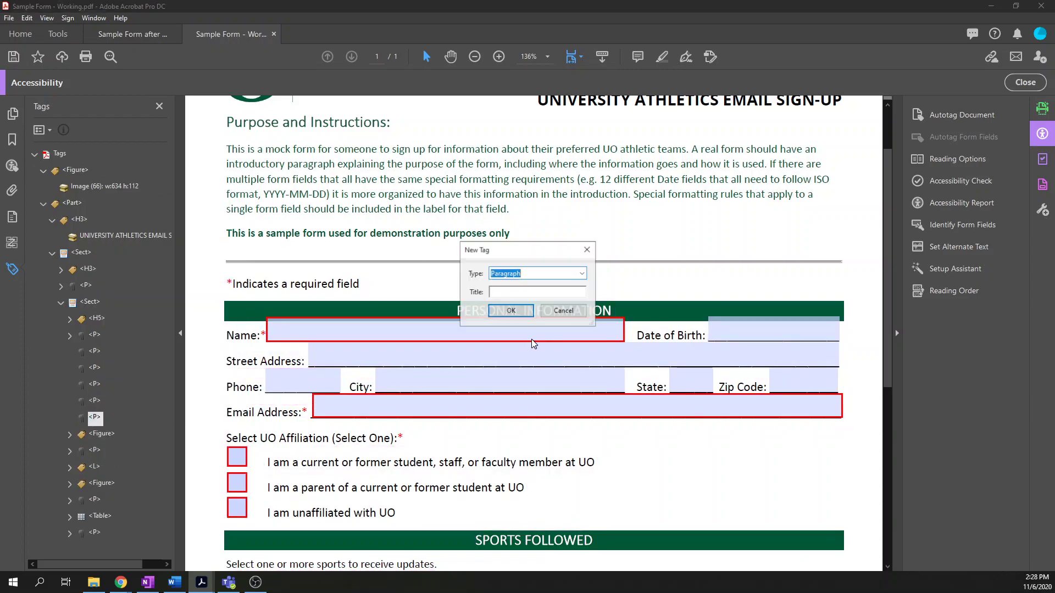
{"action": "left_click", "coordinate": [509, 310]}
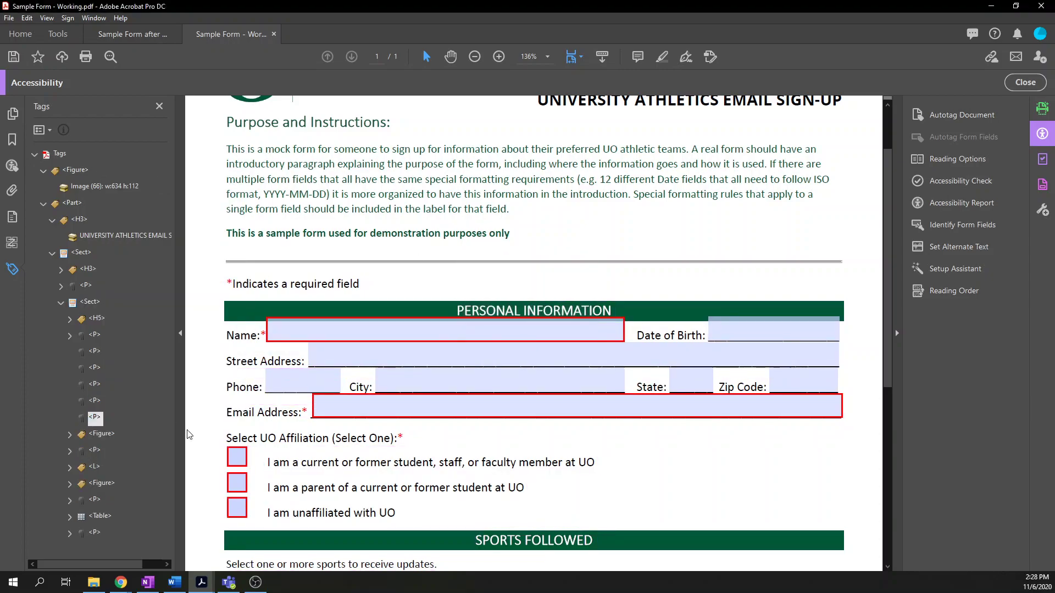
{"action": "right_click", "coordinate": [98, 435]}
{"action": "left_click", "coordinate": [166, 201]}
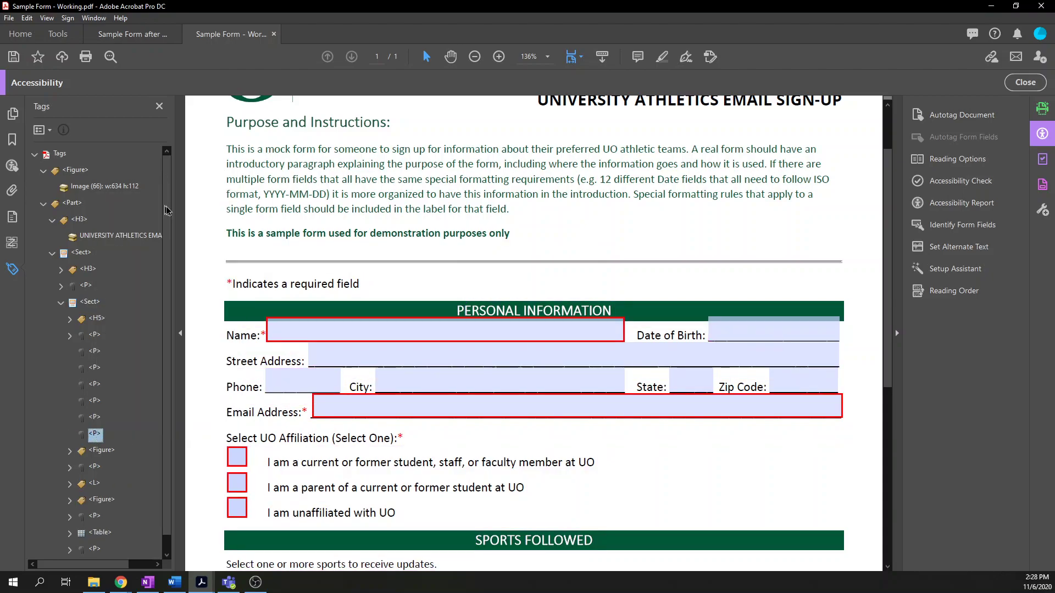
{"action": "left_click", "coordinate": [502, 313]}
{"action": "right_click", "coordinate": [99, 448]}
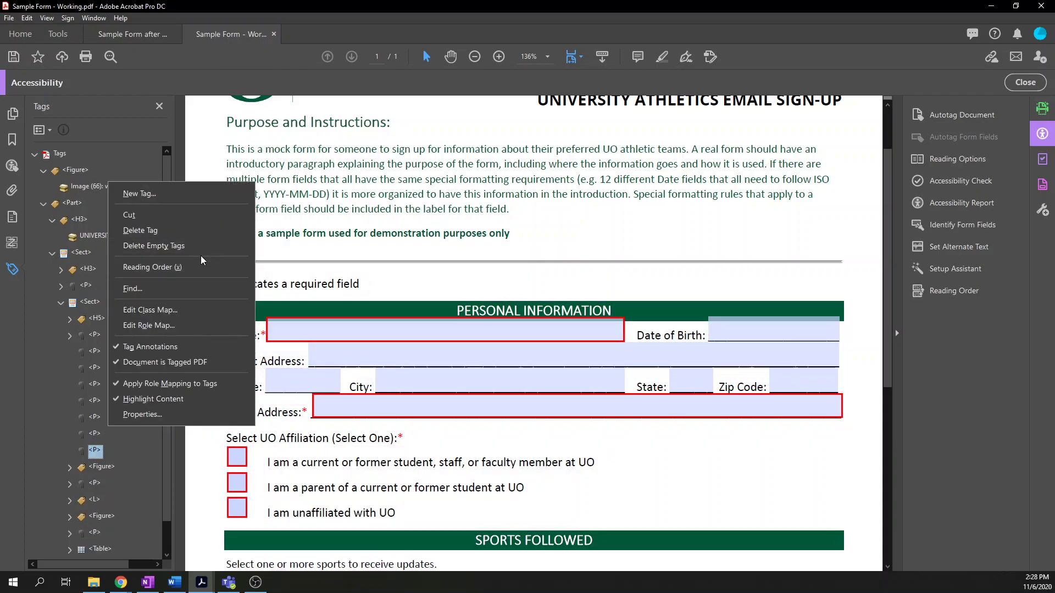
{"action": "left_click", "coordinate": [181, 193]}
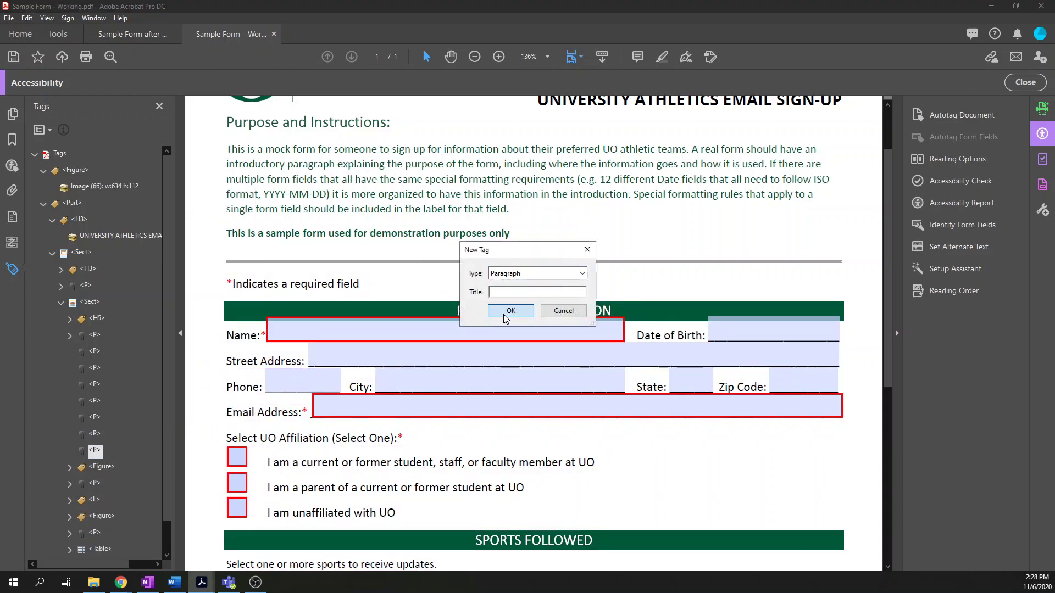
{"action": "left_click", "coordinate": [503, 313]}
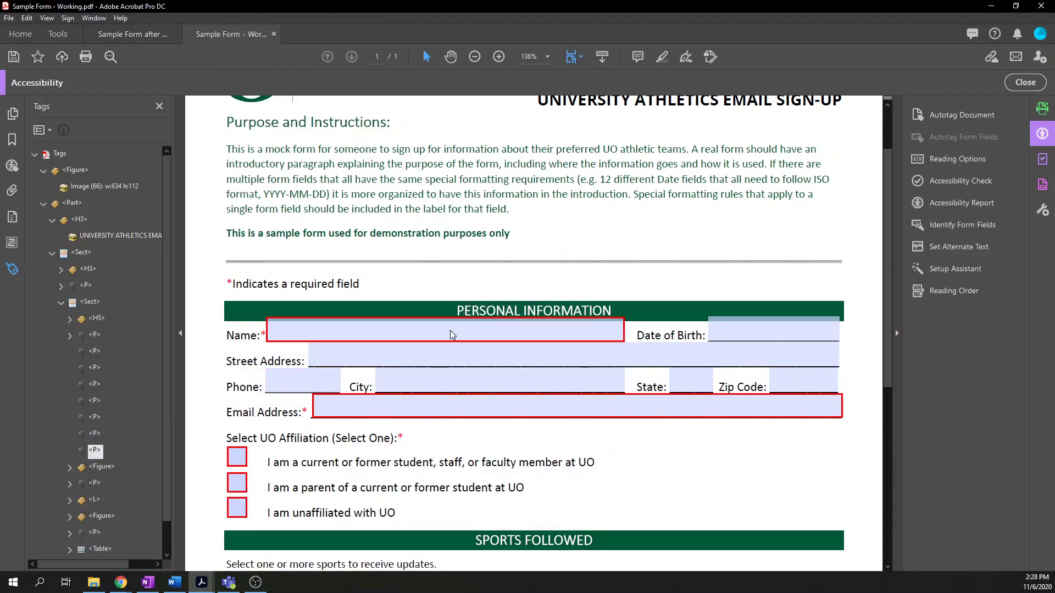
- Tag the Name: label text into the first empty P tag
{"action": "left_click", "coordinate": [95, 353]}
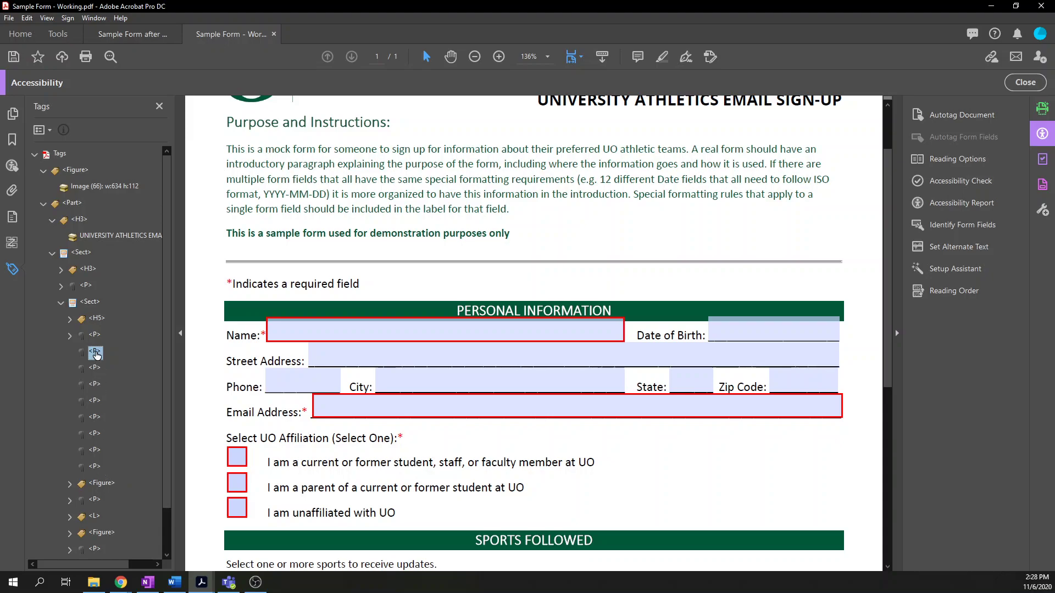
{"action": "left_click_drag", "start_coordinate": [229, 335], "coordinate": [258, 337]}
{"action": "right_click", "coordinate": [96, 354]}
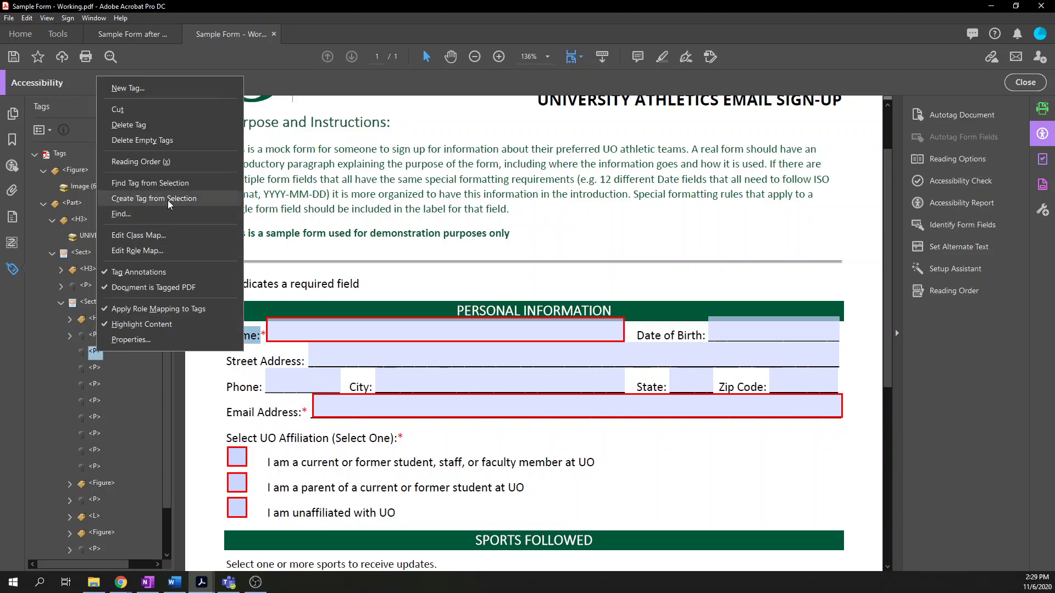
{"action": "left_click", "coordinate": [168, 198]}
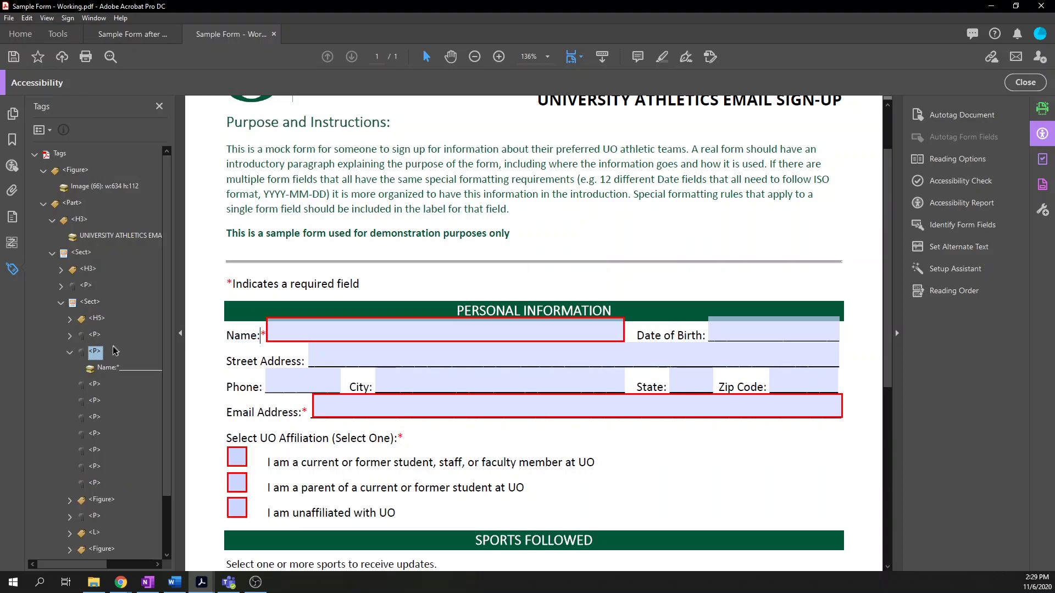
- Tag the Date of Birth: label text into the next empty P tag
{"action": "left_click", "coordinate": [96, 385]}
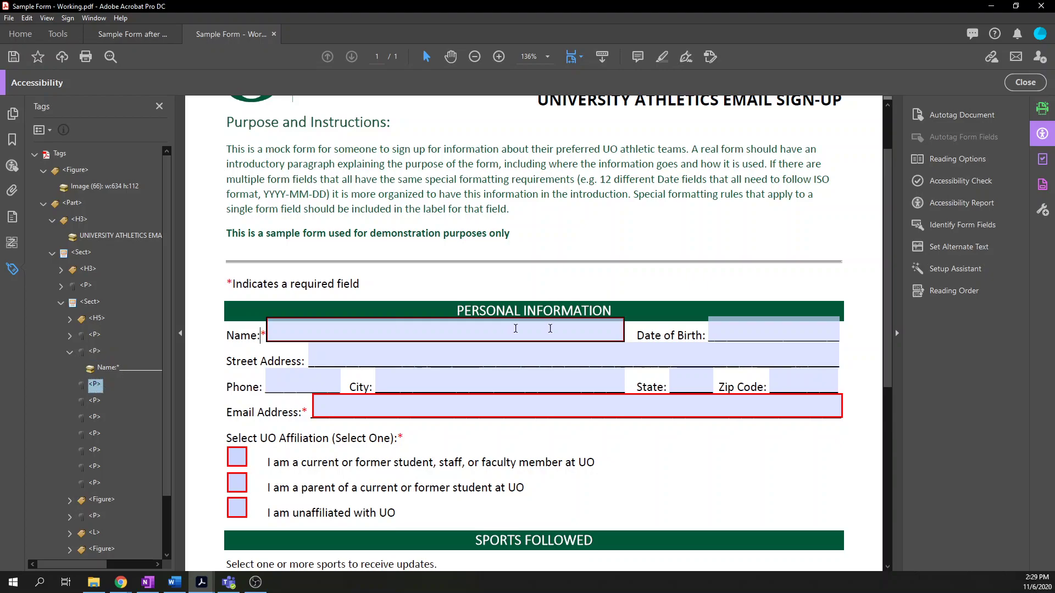
{"action": "left_click_drag", "start_coordinate": [637, 335], "coordinate": [701, 331]}
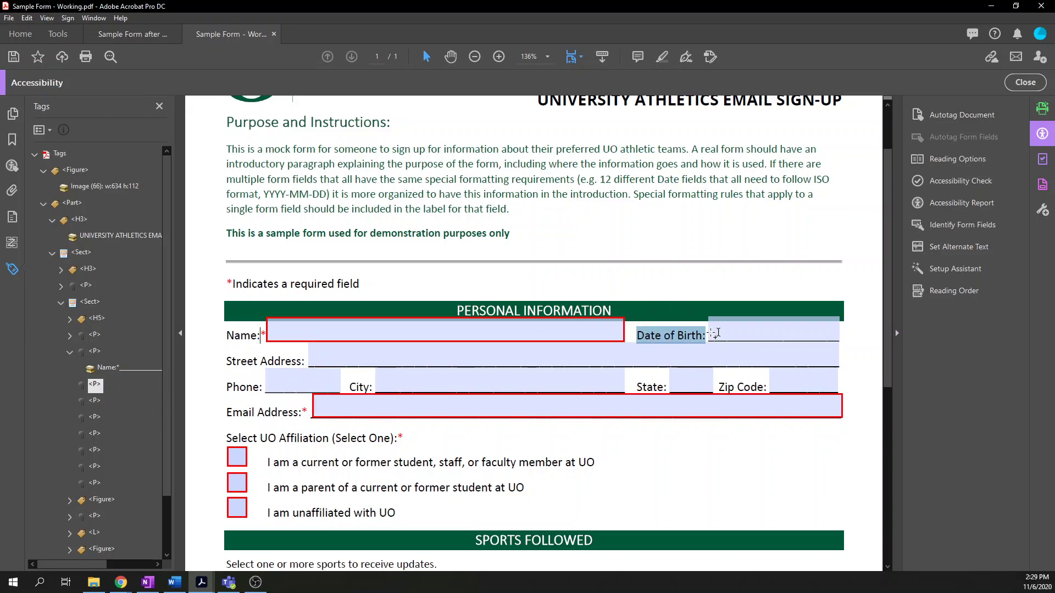
{"action": "right_click", "coordinate": [93, 387]}
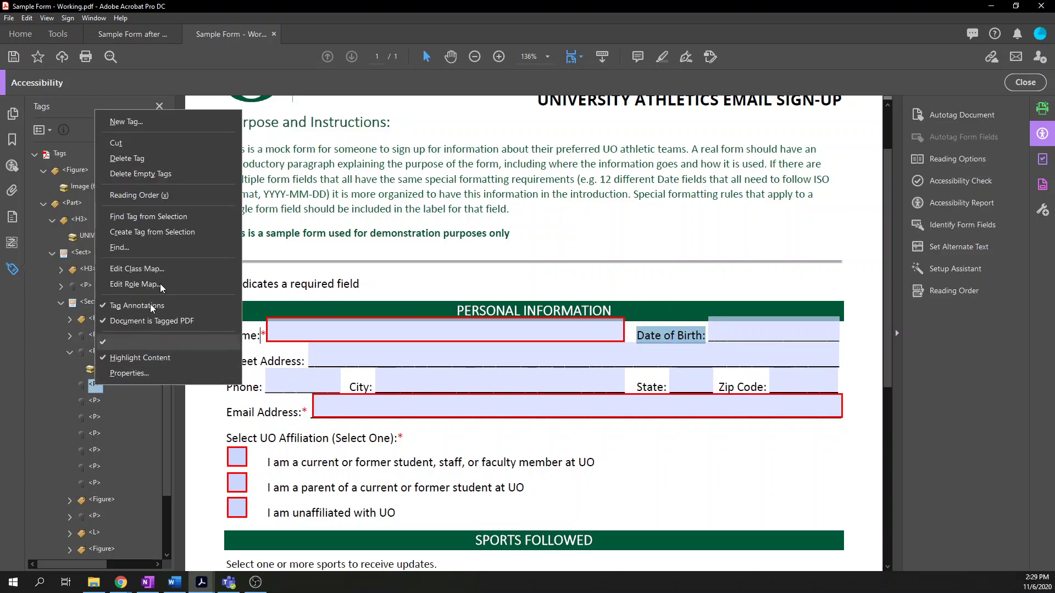
{"action": "left_click", "coordinate": [162, 235]}
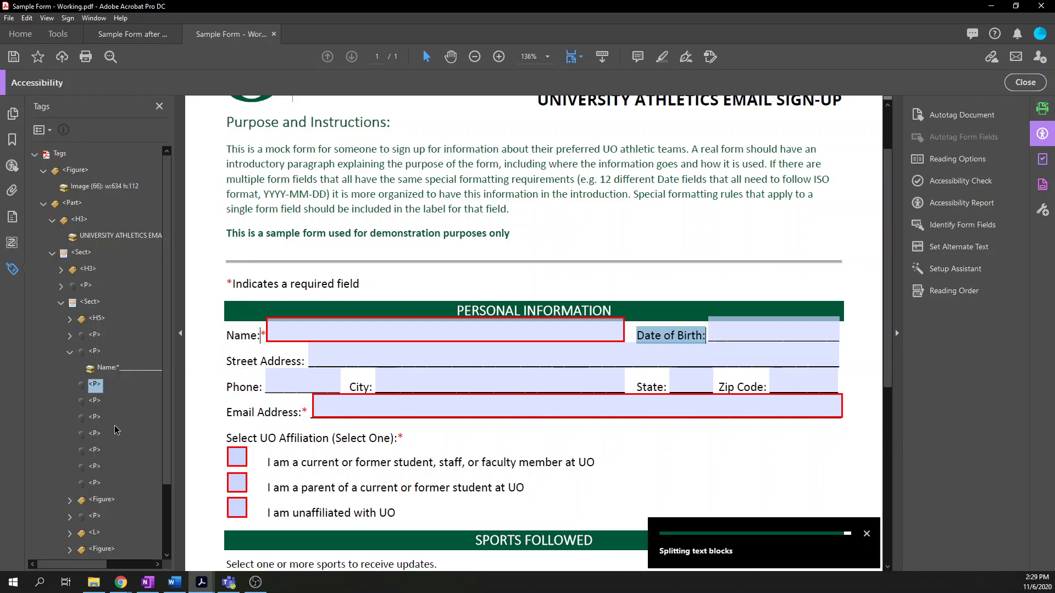
- Tag the Street Address: and Phone: labels into their own empty P tags
{"action": "left_click", "coordinate": [95, 418]}
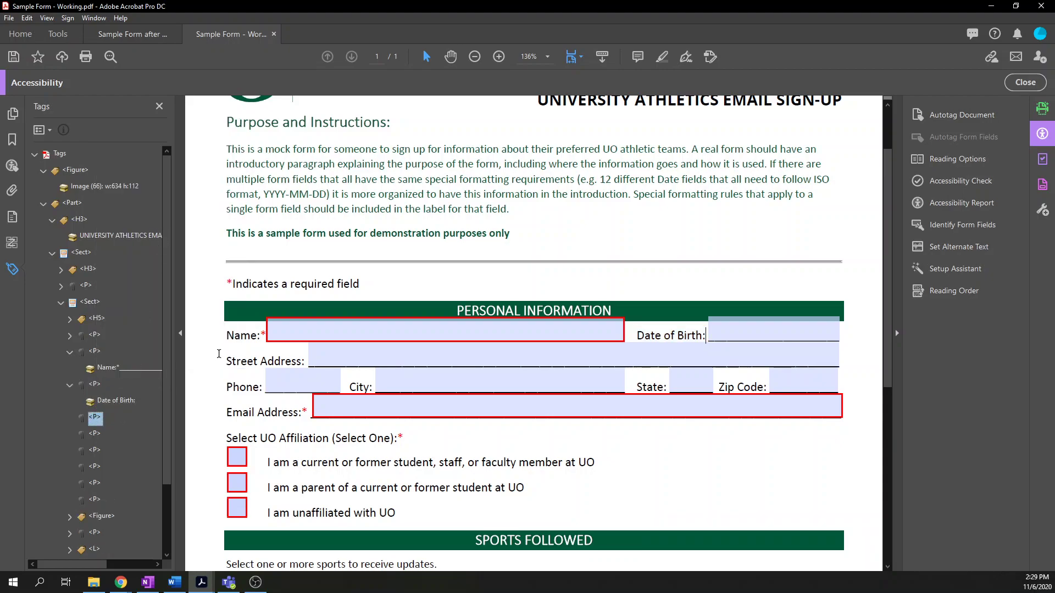
{"action": "left_click_drag", "start_coordinate": [228, 360], "coordinate": [306, 361]}
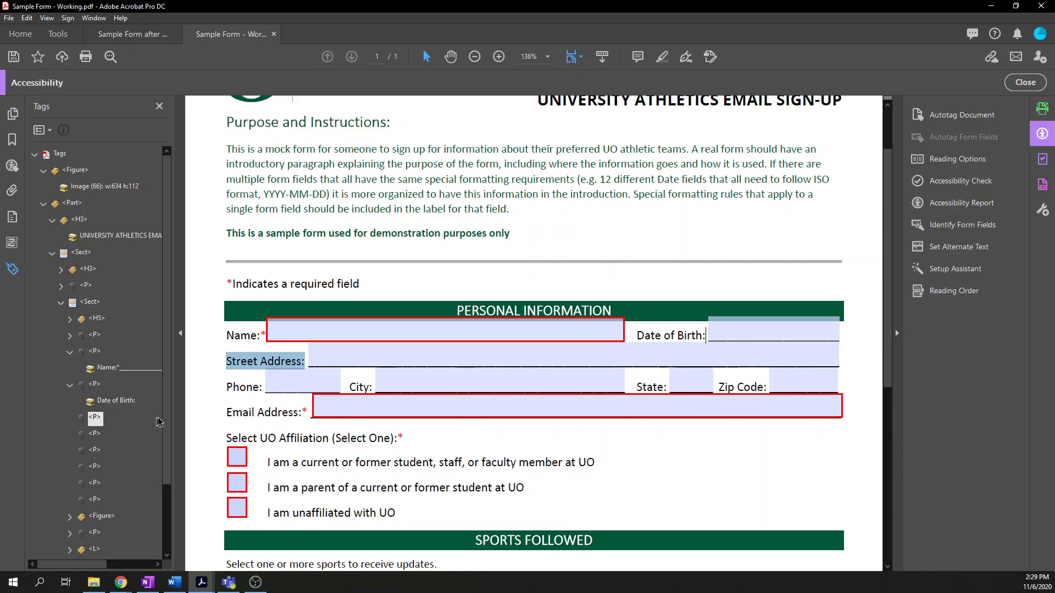
{"action": "right_click", "coordinate": [97, 420]}
{"action": "left_click", "coordinate": [170, 259]}
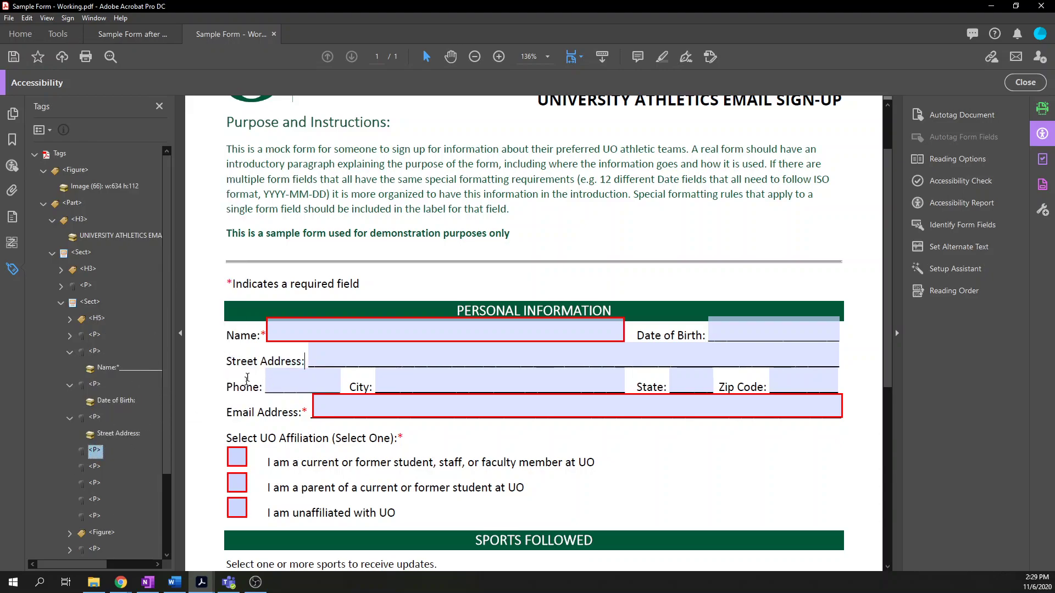
{"action": "left_click_drag", "start_coordinate": [228, 381], "coordinate": [263, 391]}
{"action": "right_click", "coordinate": [94, 451]}
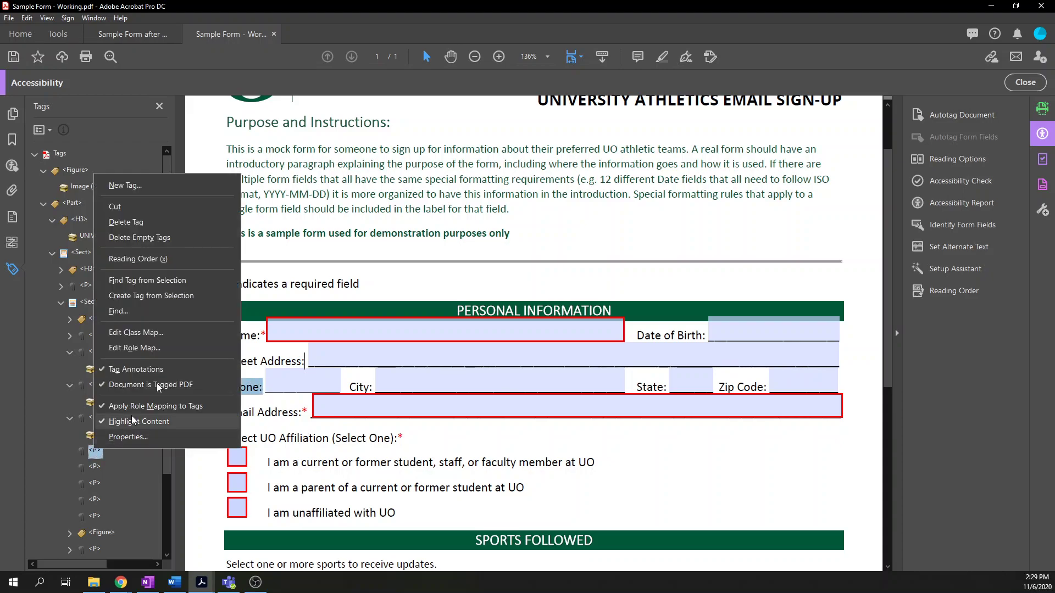
{"action": "left_click", "coordinate": [177, 299]}
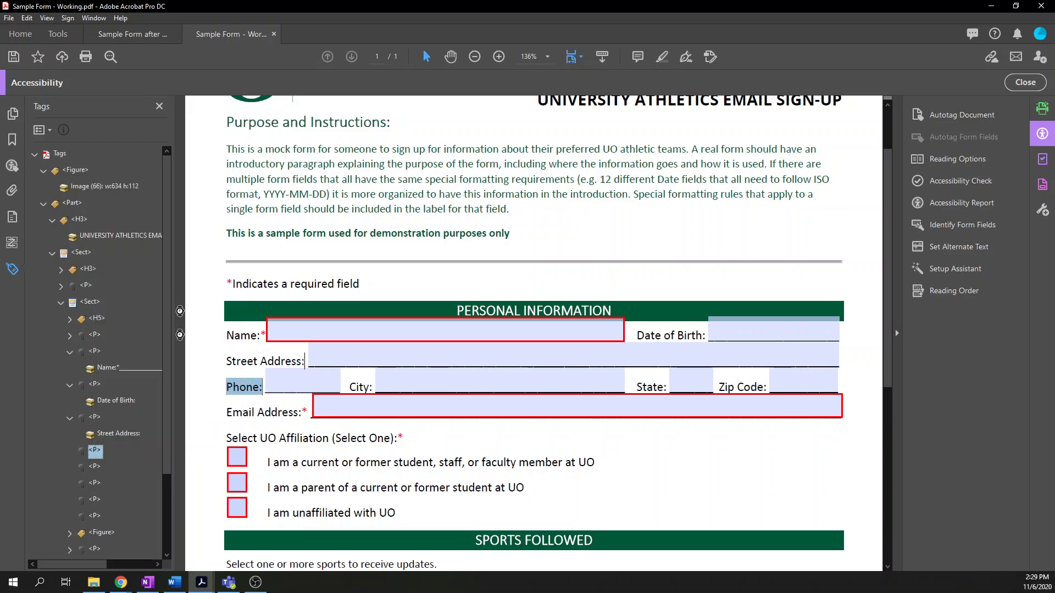
- Tag the City: label into the next empty P tag
{"action": "left_click", "coordinate": [97, 484]}
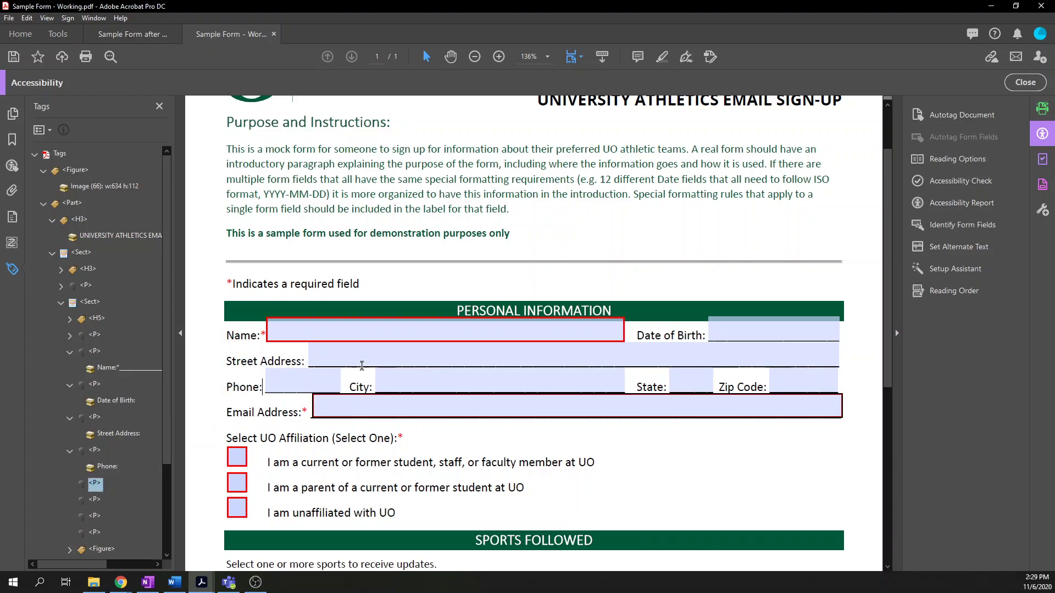
{"action": "left_click_drag", "start_coordinate": [352, 387], "coordinate": [368, 387]}
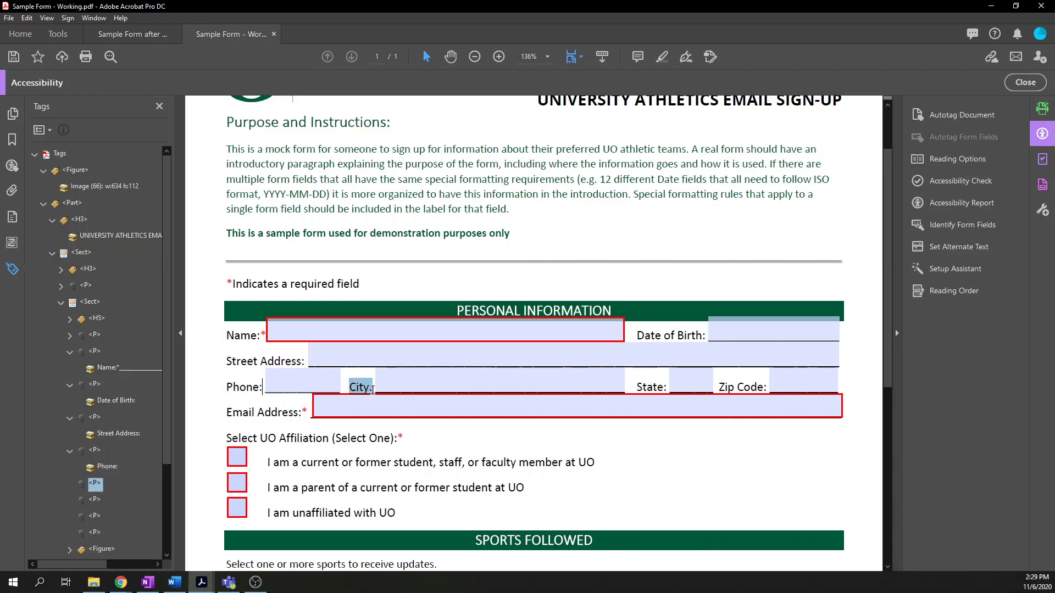
{"action": "right_click", "coordinate": [97, 485]}
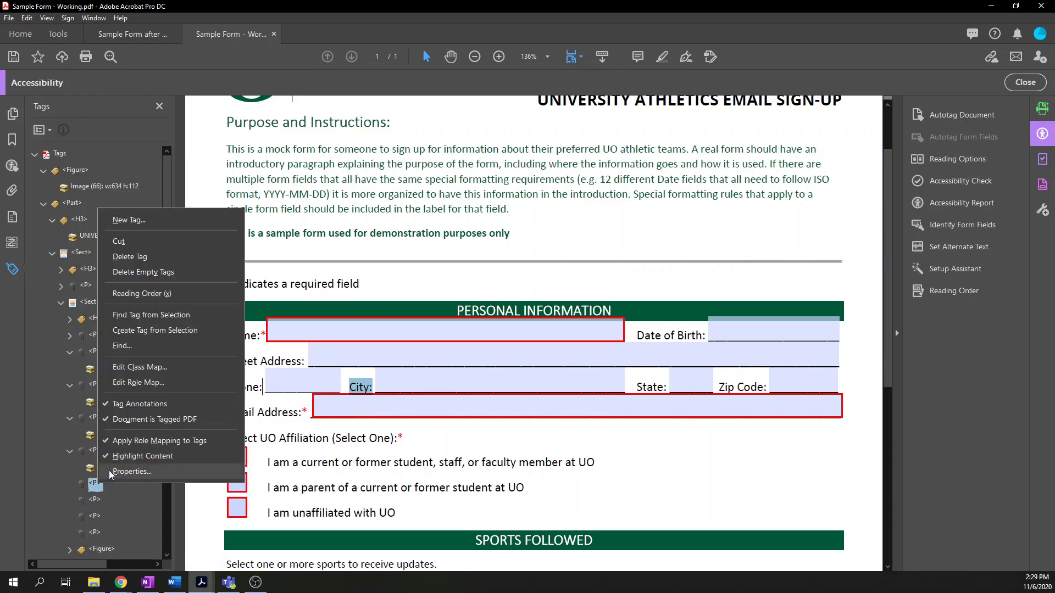
{"action": "left_click", "coordinate": [182, 336]}
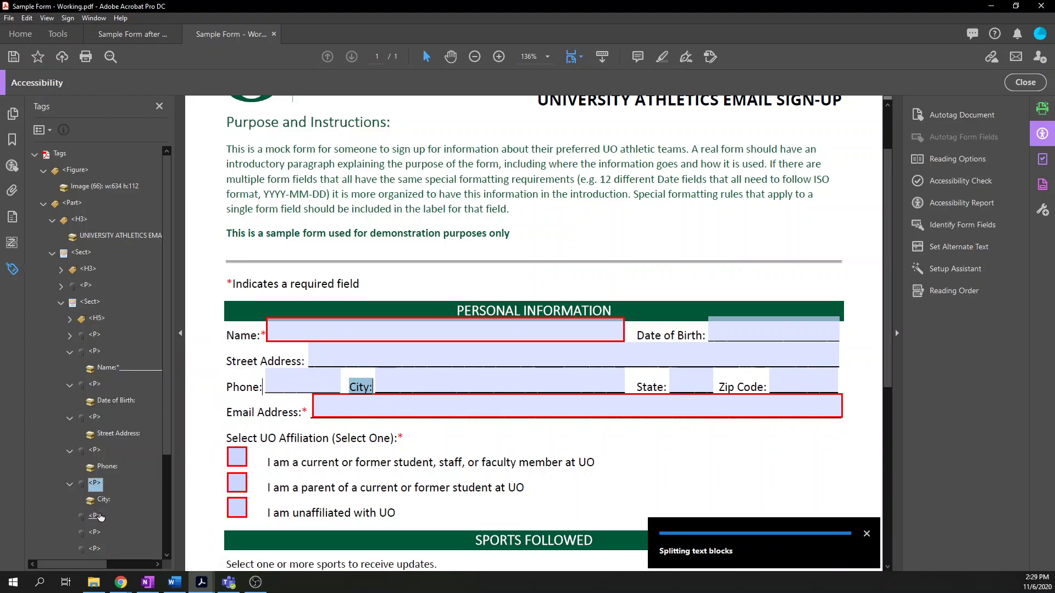
{"action": "left_click", "coordinate": [96, 516]}
- Tag the State: and Zip Code: labels into their own P tags
{"action": "left_click_drag", "start_coordinate": [637, 387], "coordinate": [667, 387]}
{"action": "right_click", "coordinate": [95, 517]}
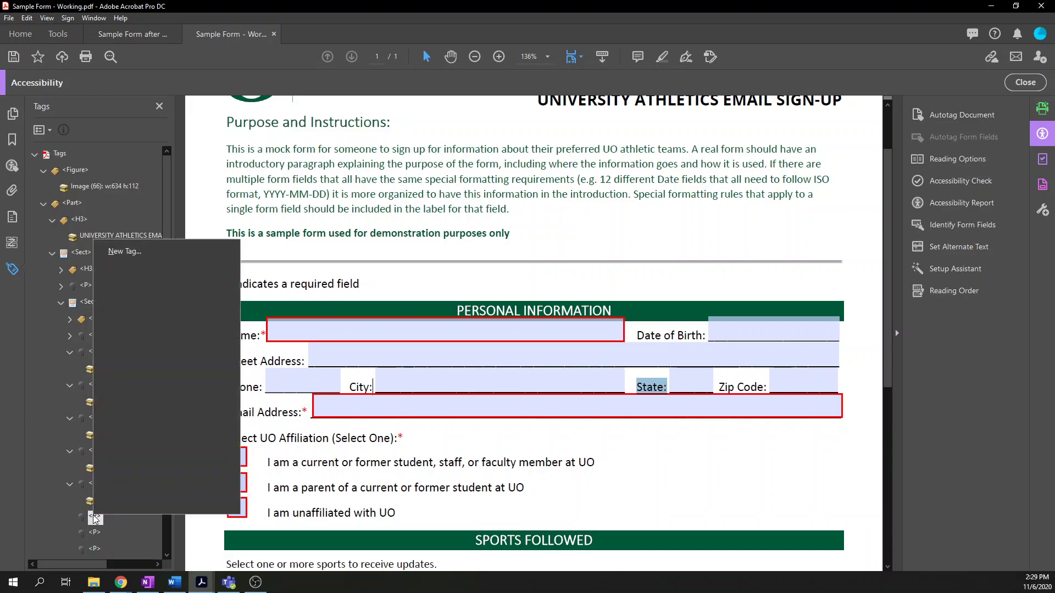
{"action": "left_click", "coordinate": [159, 364]}
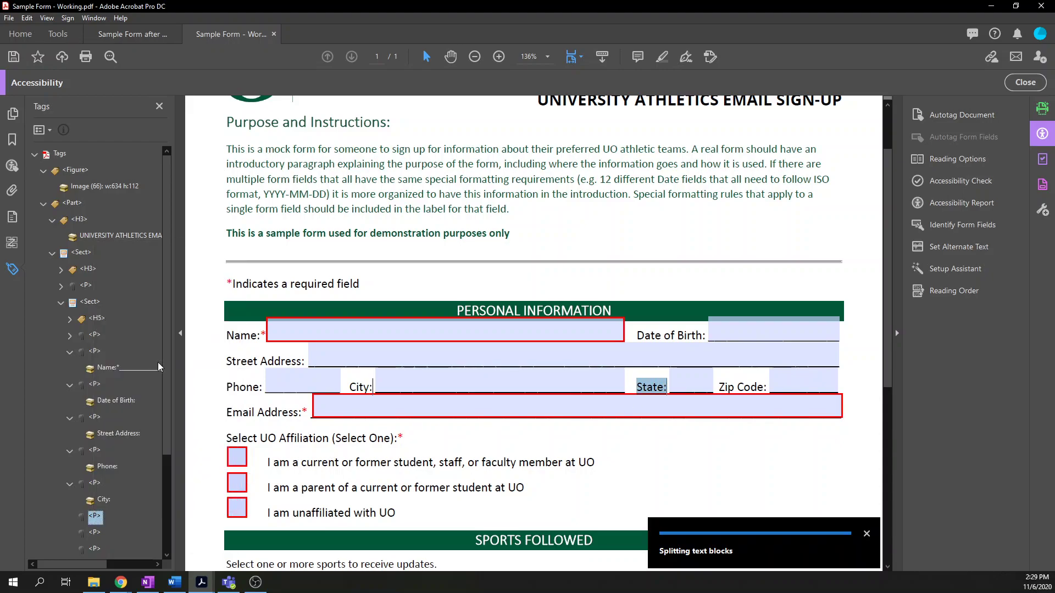
{"action": "scroll", "coordinate": [94, 497], "scroll_direction": "down", "scroll_amount": 1}
{"action": "left_click", "coordinate": [95, 500]}
{"action": "left_click_drag", "start_coordinate": [719, 386], "coordinate": [767, 387]}
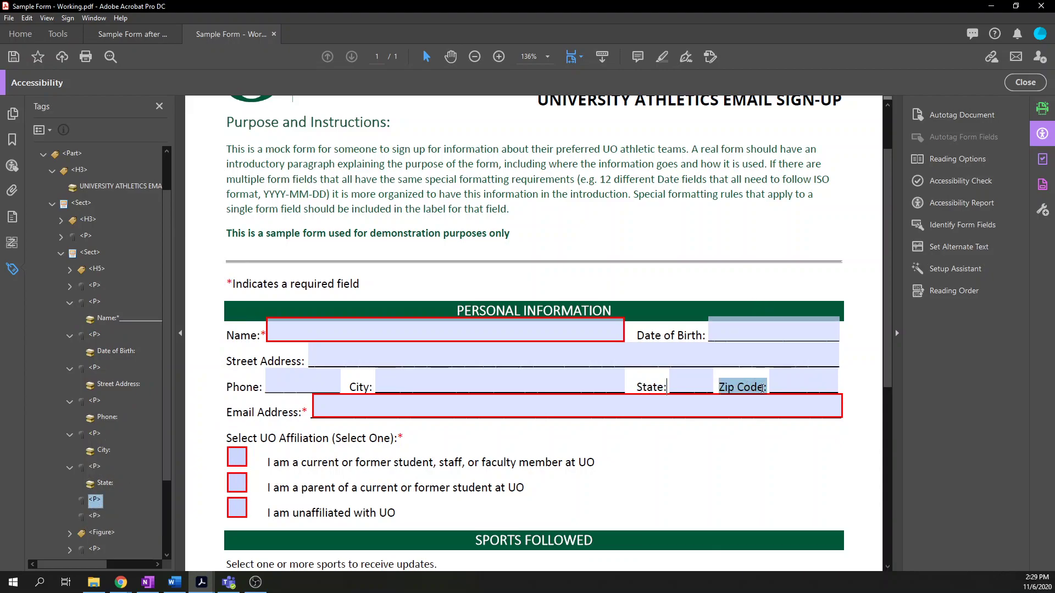
{"action": "right_click", "coordinate": [100, 506]}
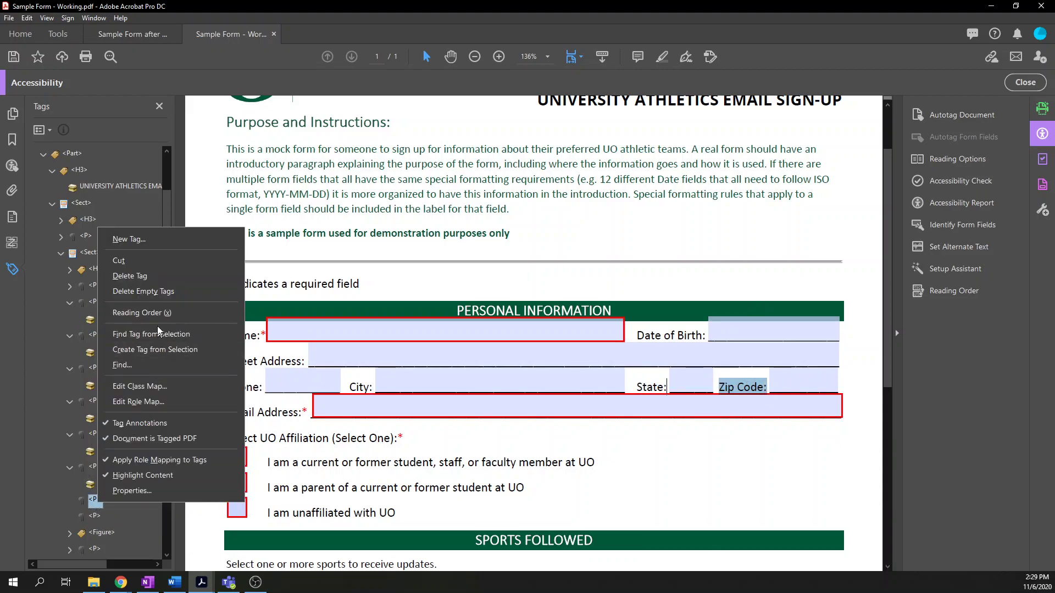
{"action": "left_click", "coordinate": [157, 350]}
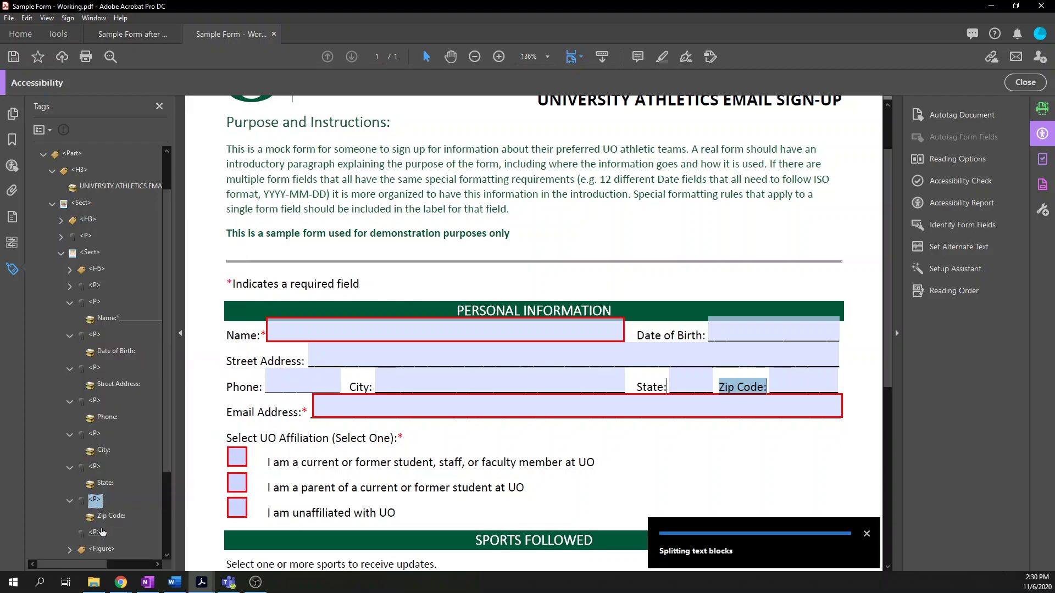
- Tag the Email Address:* label into the next empty P tag
{"action": "left_click", "coordinate": [97, 533]}
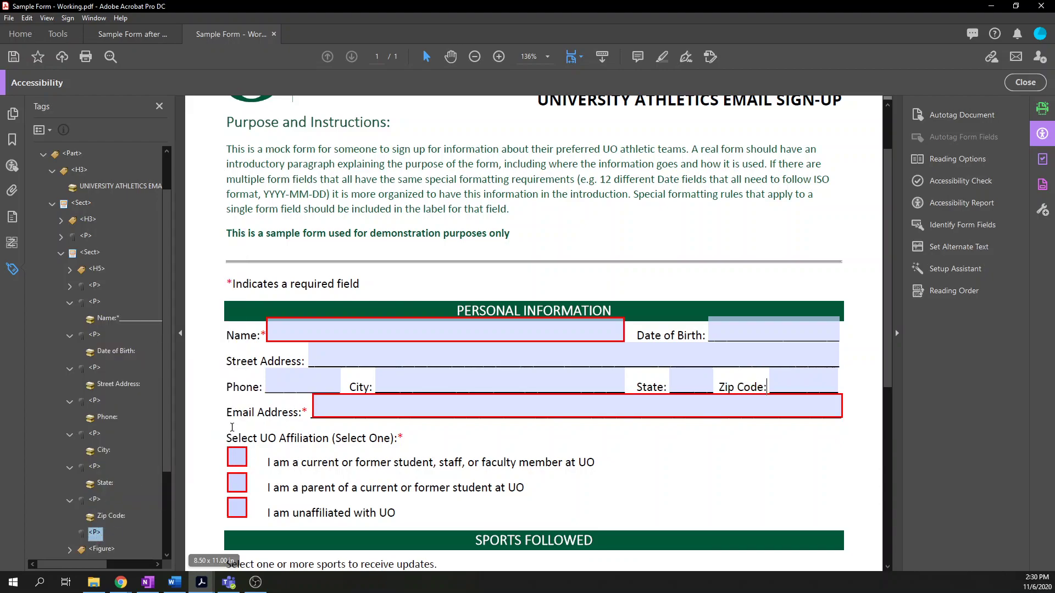
{"action": "left_click_drag", "start_coordinate": [226, 412], "coordinate": [301, 416]}
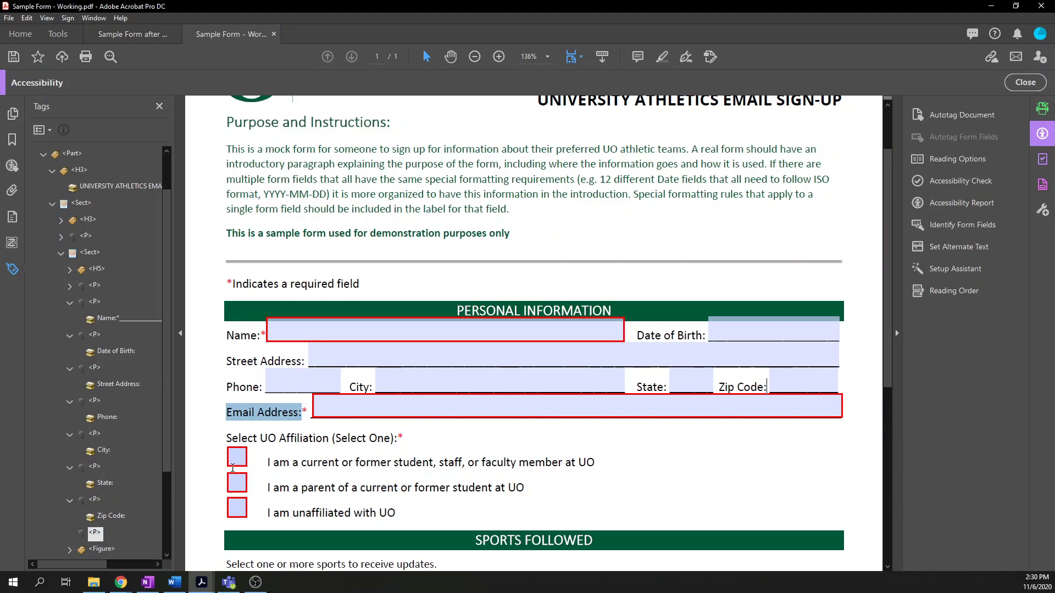
{"action": "right_click", "coordinate": [94, 533]}
{"action": "left_click", "coordinate": [160, 382]}
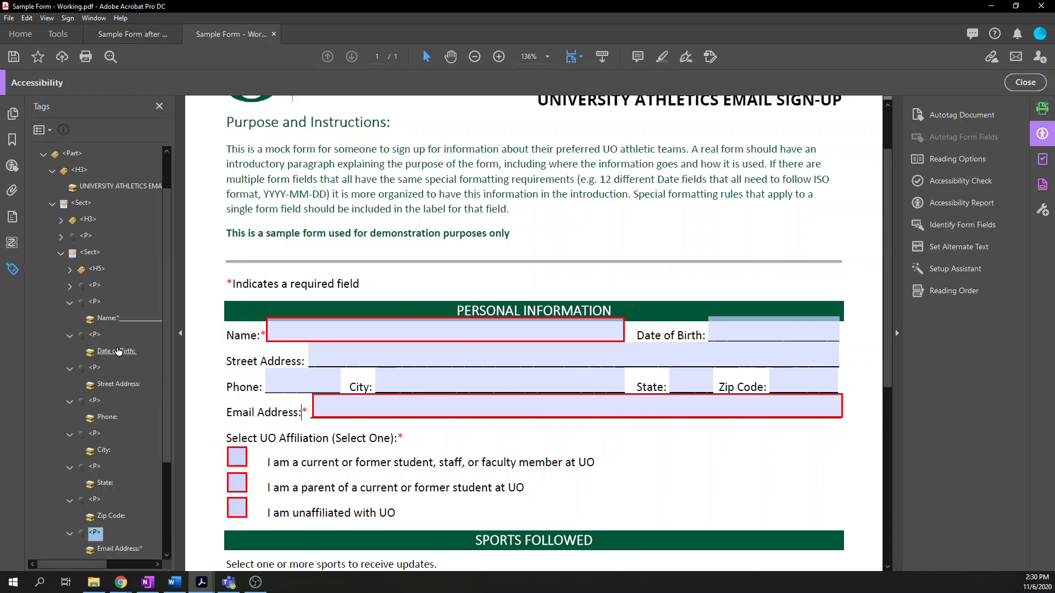
{"action": "scroll", "coordinate": [118, 352], "scroll_direction": "down", "scroll_amount": 1}
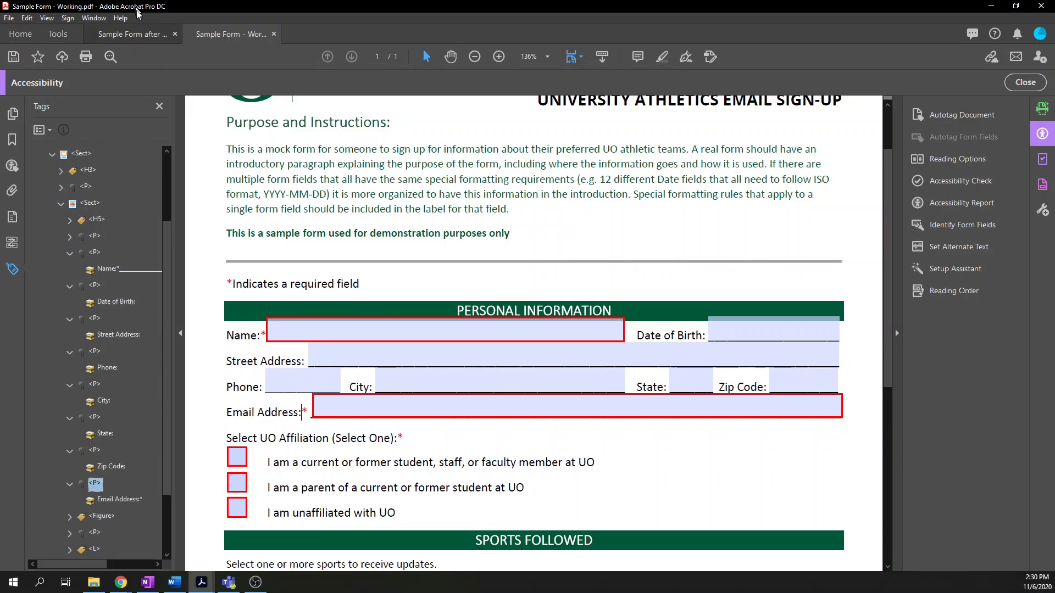
{"action": "left_click", "coordinate": [134, 37]}
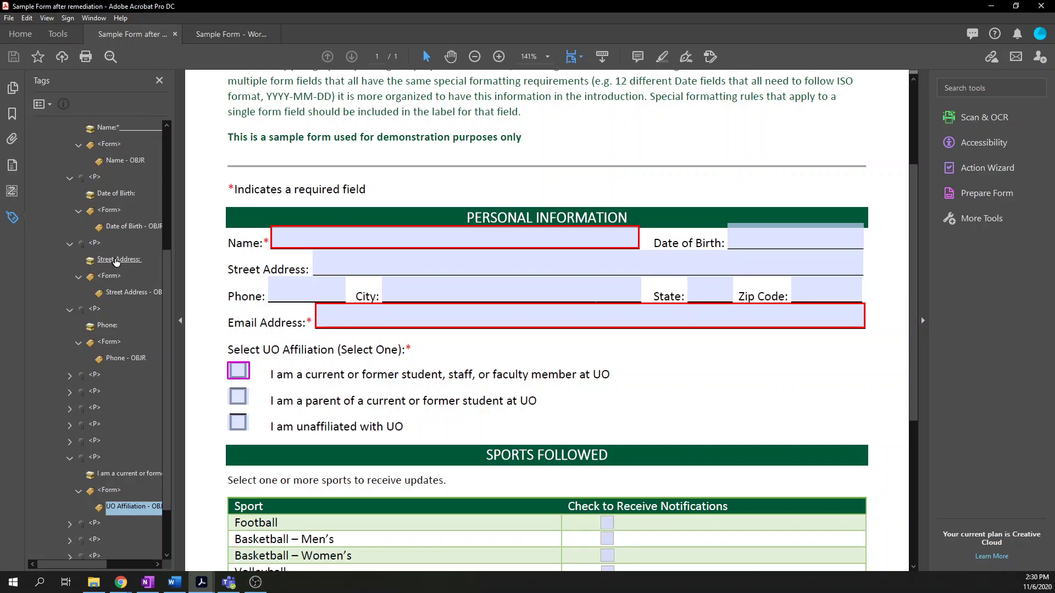
{"action": "left_click", "coordinate": [219, 35]}
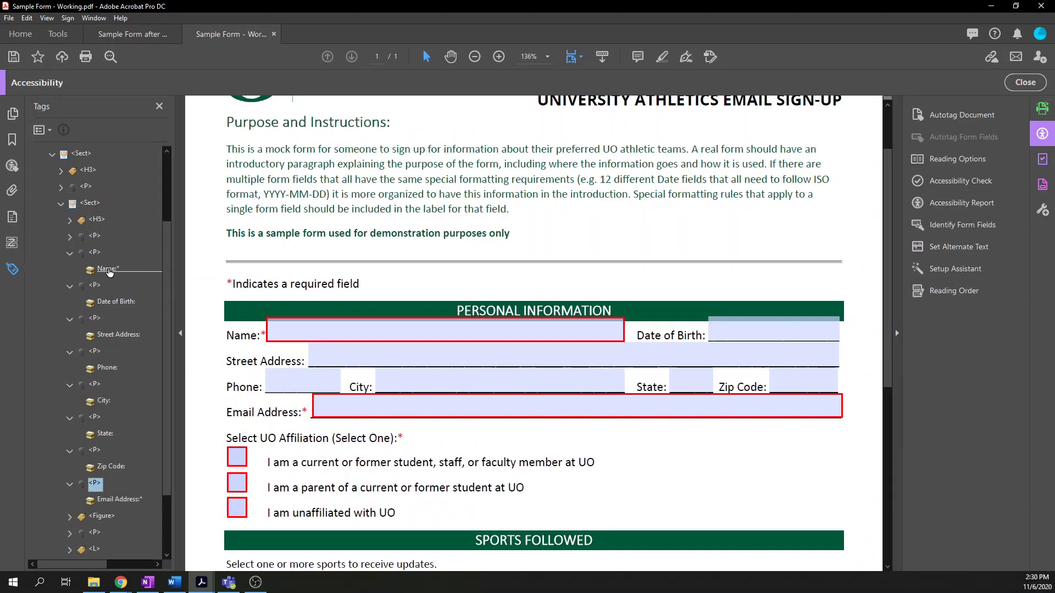
- Add a Form-type tag after the Name:* and Date of Birth: label tags
{"action": "right_click", "coordinate": [109, 273]}
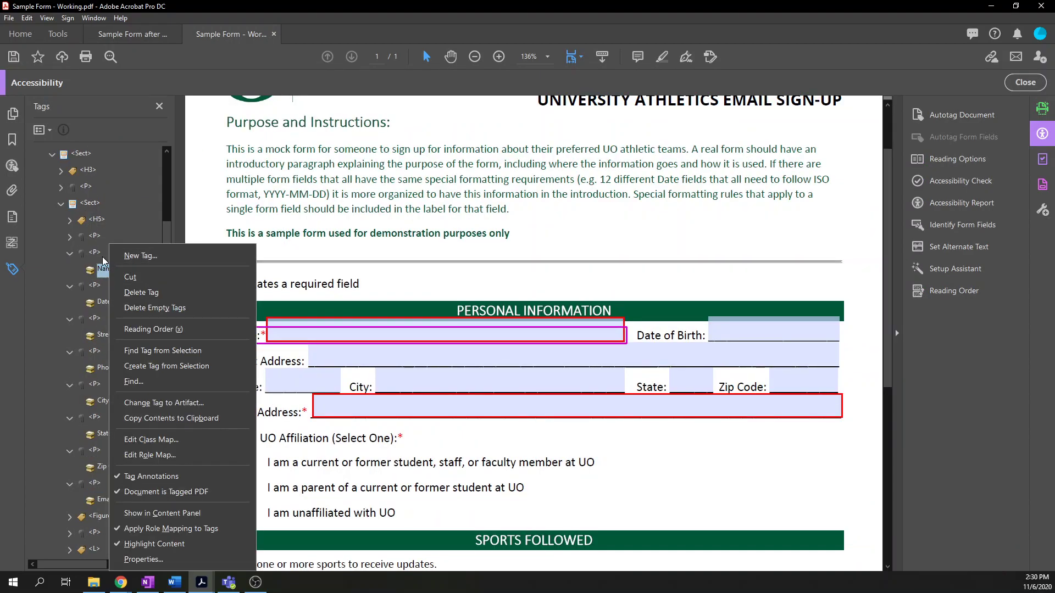
{"action": "left_click", "coordinate": [141, 256]}
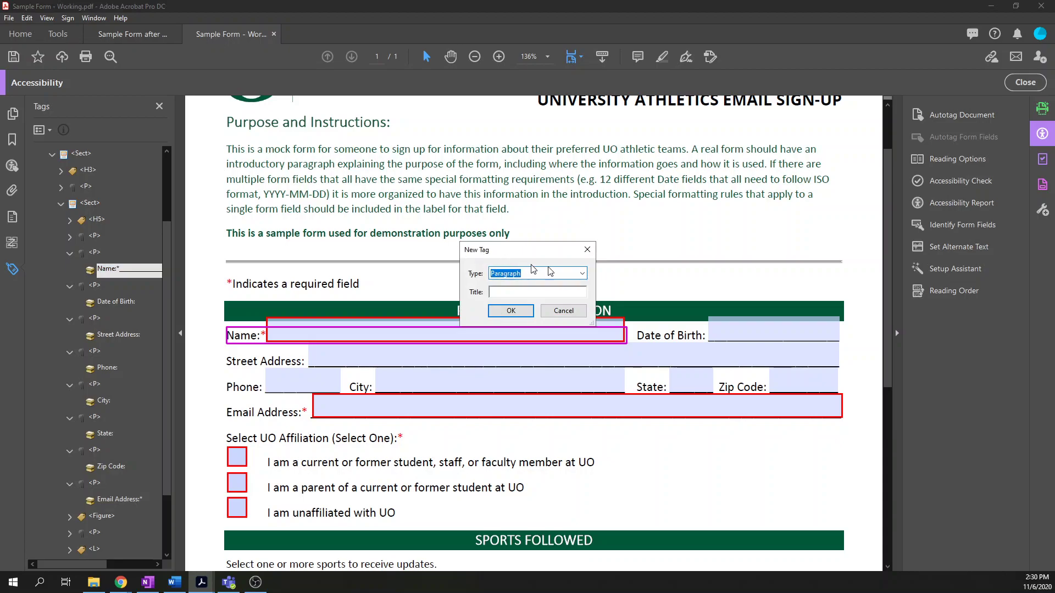
{"action": "left_click", "coordinate": [582, 273]}
{"action": "scroll", "coordinate": [523, 321], "scroll_direction": "up", "scroll_amount": 2}
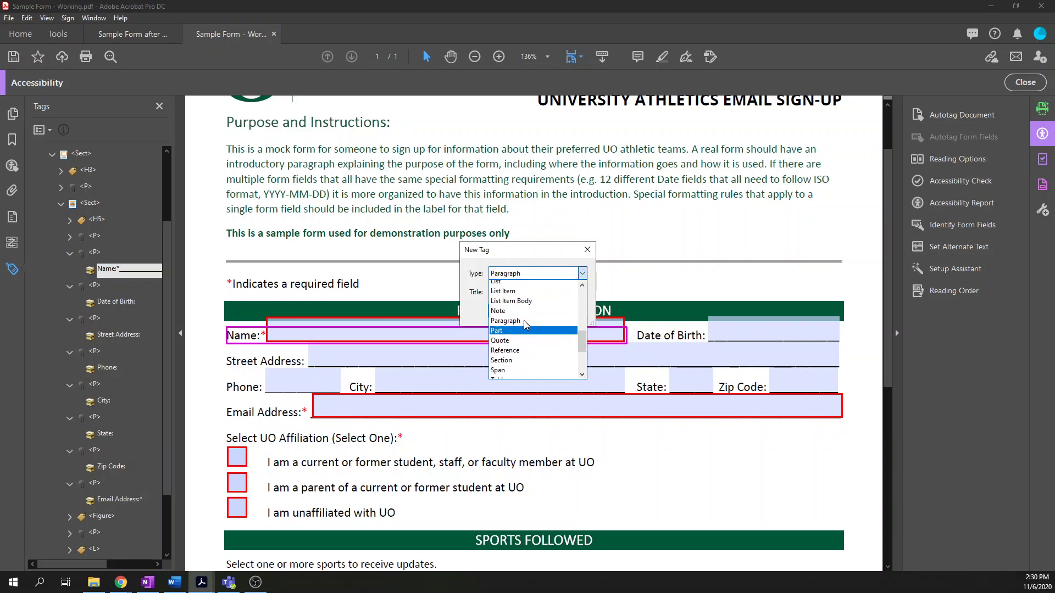
{"action": "scroll", "coordinate": [525, 322], "scroll_direction": "up", "scroll_amount": 4}
{"action": "scroll", "coordinate": [535, 321], "scroll_direction": "up", "scroll_amount": 2}
{"action": "left_click", "coordinate": [529, 308]}
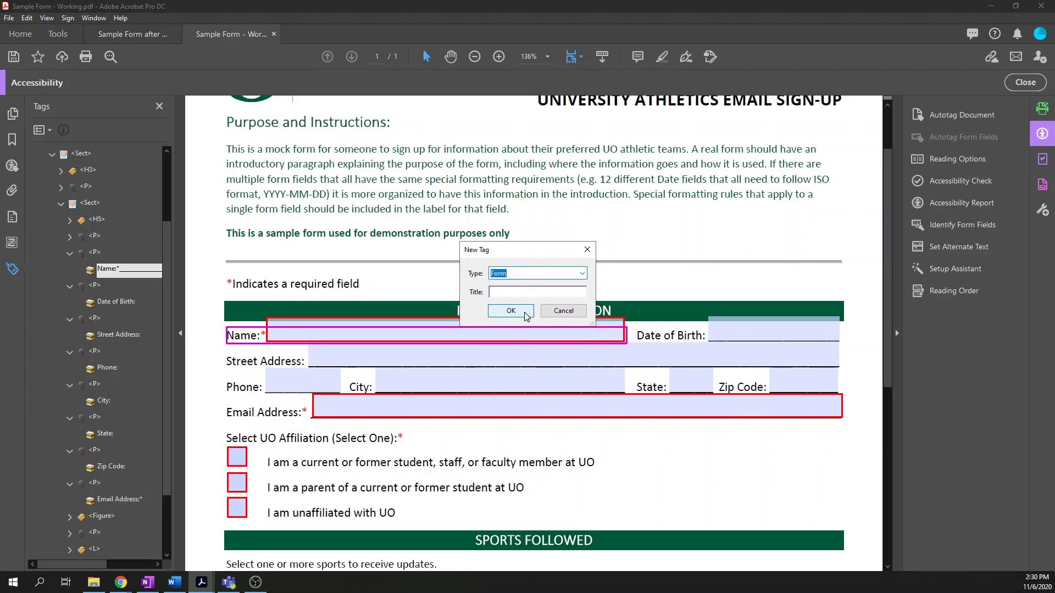
{"action": "left_click", "coordinate": [525, 313]}
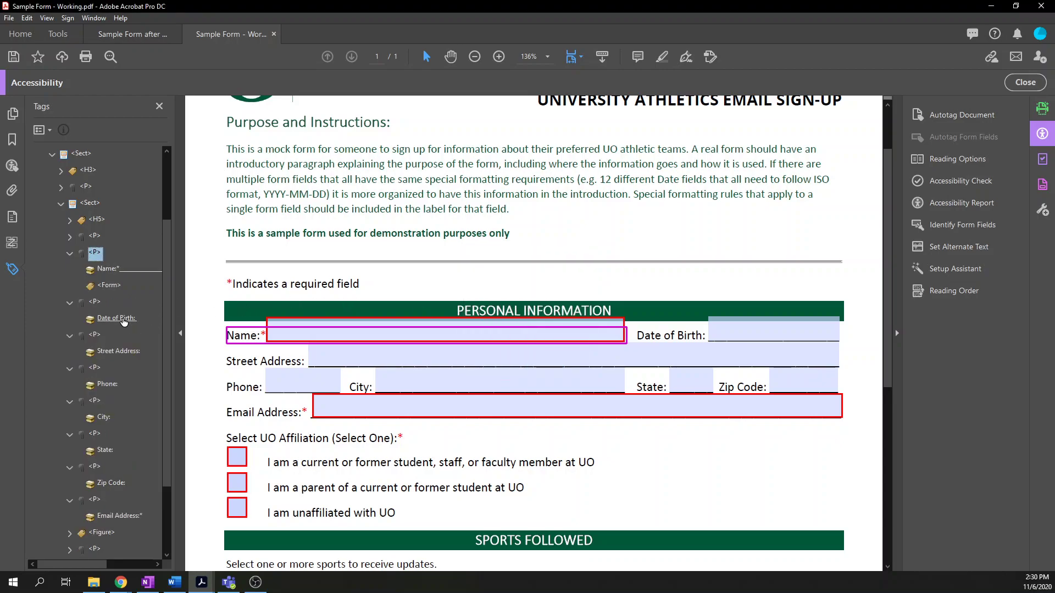
{"action": "right_click", "coordinate": [123, 322]}
{"action": "left_click", "coordinate": [188, 252]}
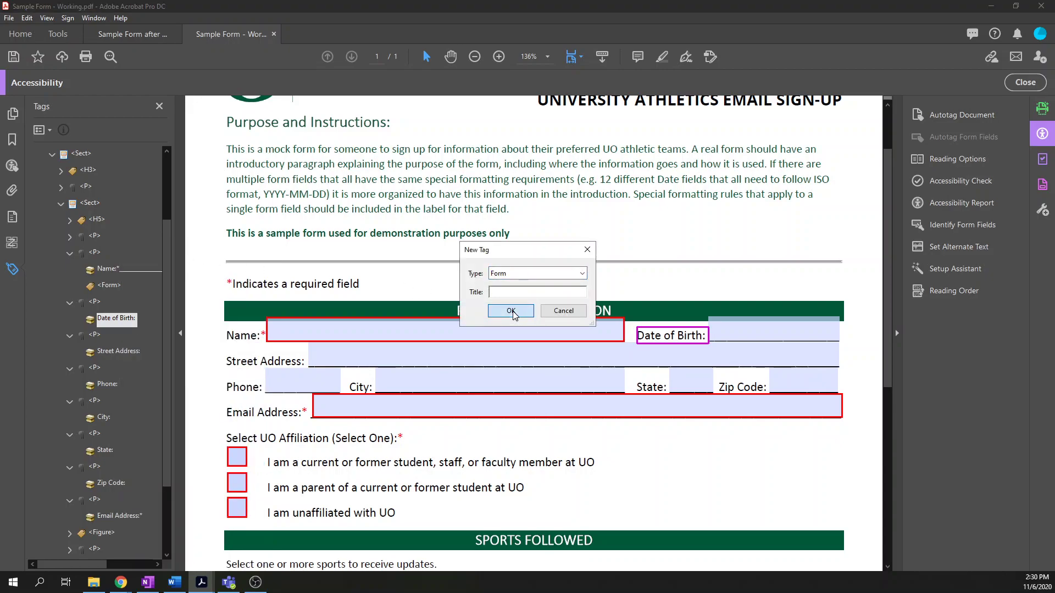
{"action": "left_click", "coordinate": [511, 311]}
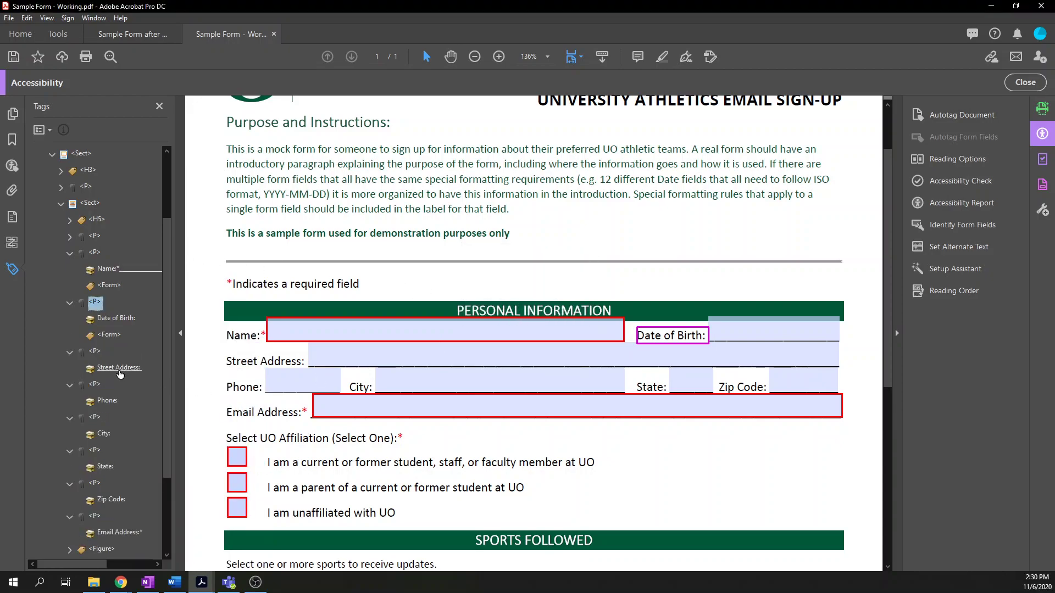
- Add Form tags after the Street Address, Phone and City label tags
{"action": "right_click", "coordinate": [119, 375]}
{"action": "left_click", "coordinate": [188, 53]}
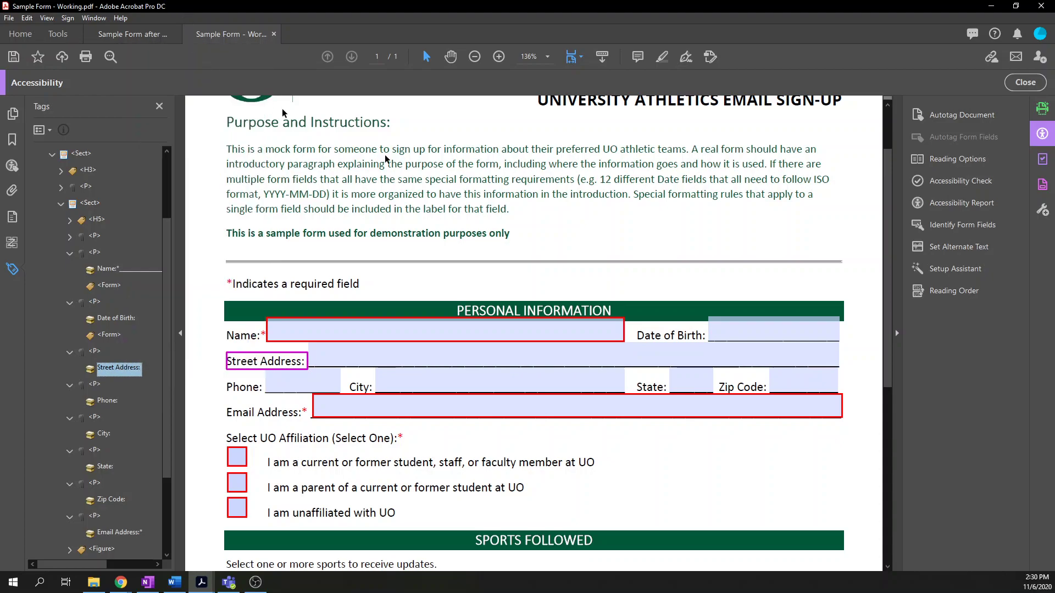
{"action": "left_click", "coordinate": [511, 311]}
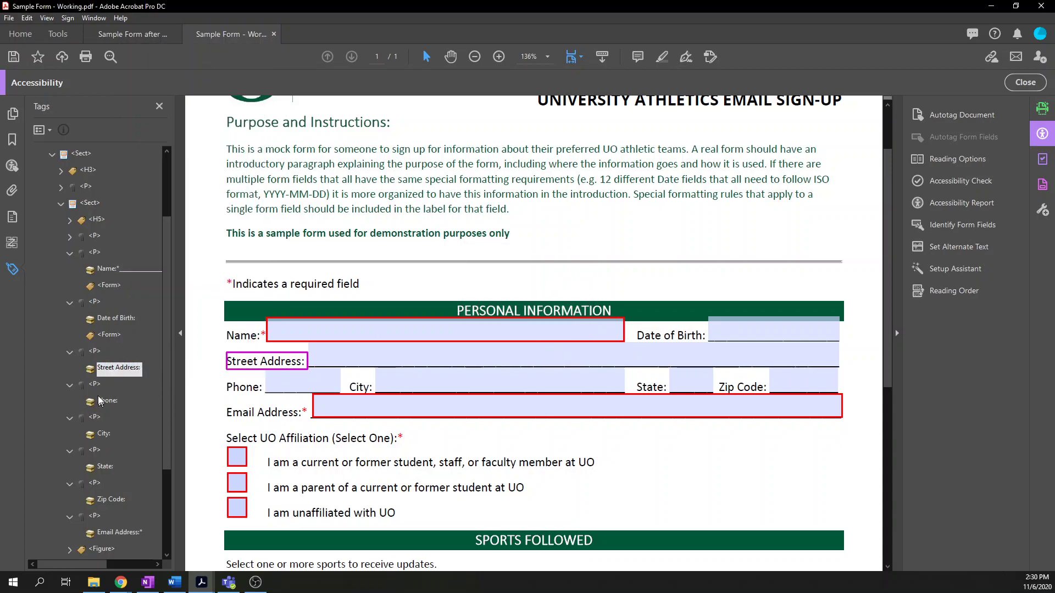
{"action": "right_click", "coordinate": [104, 417]}
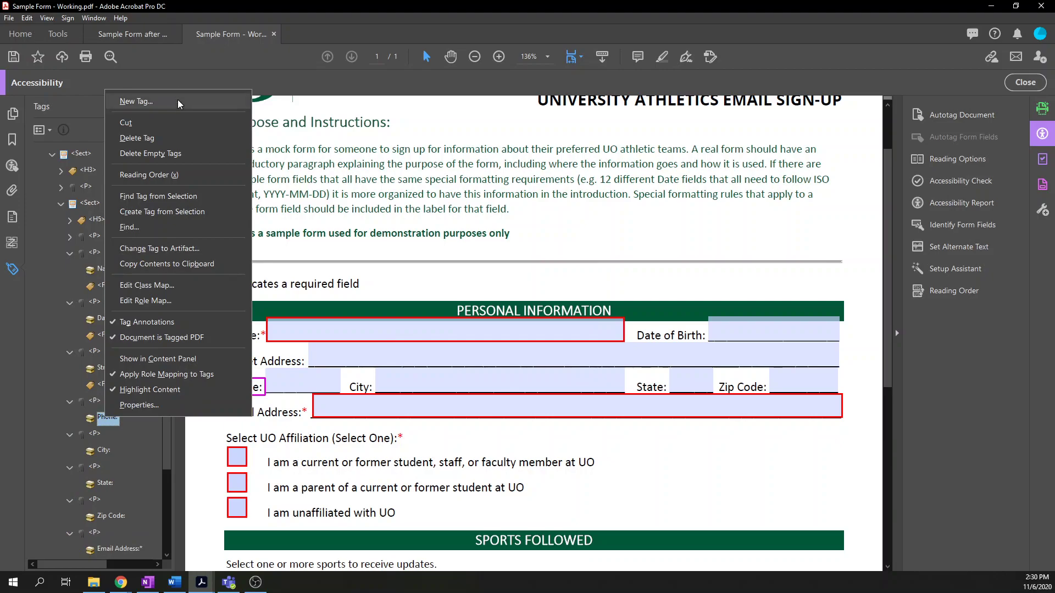
{"action": "left_click", "coordinate": [177, 100]}
{"action": "left_click", "coordinate": [511, 311]}
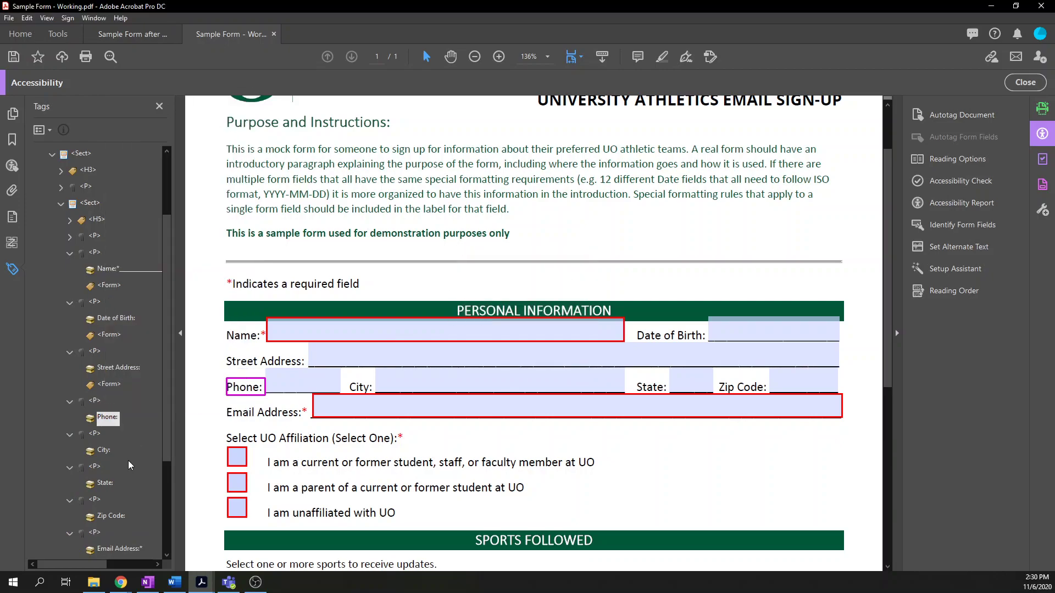
{"action": "right_click", "coordinate": [110, 465]}
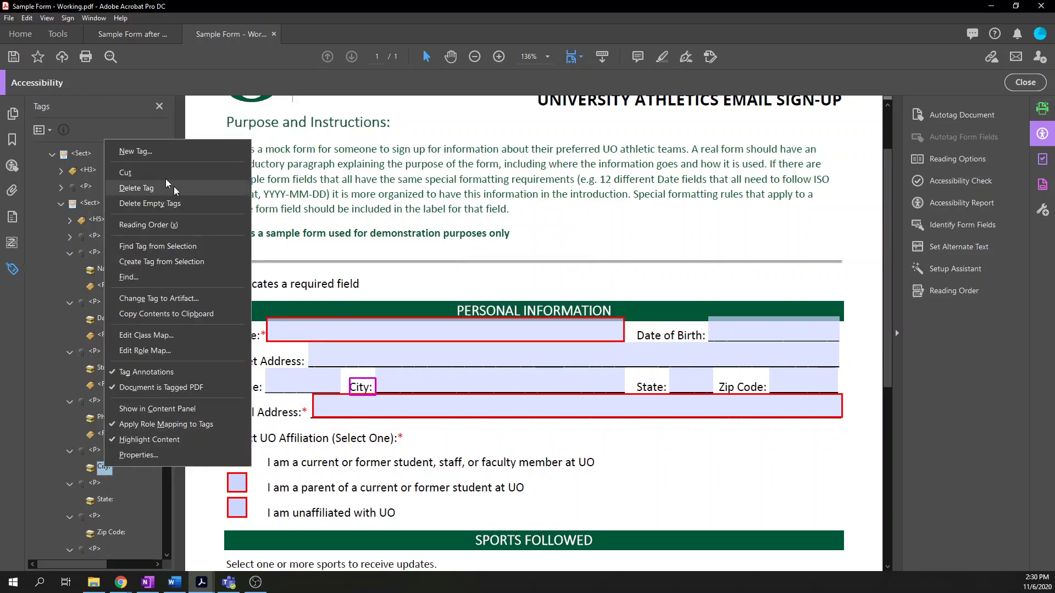
{"action": "left_click", "coordinate": [172, 148]}
{"action": "left_click", "coordinate": [511, 309]}
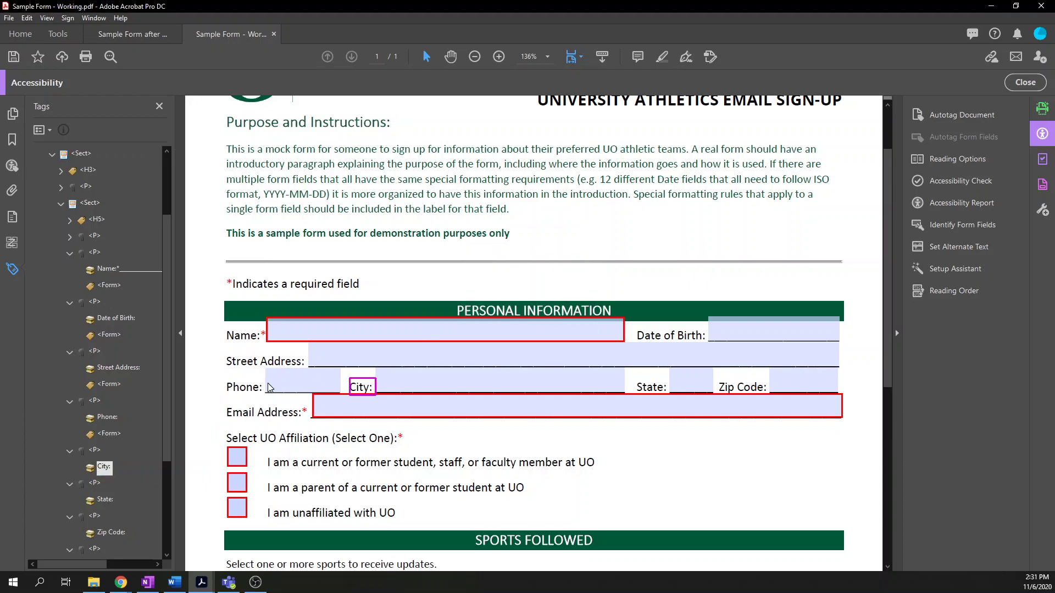
- Add Form tags after the State, Zip Code and Email Address label tags
{"action": "scroll", "coordinate": [109, 492], "scroll_direction": "down", "scroll_amount": 1}
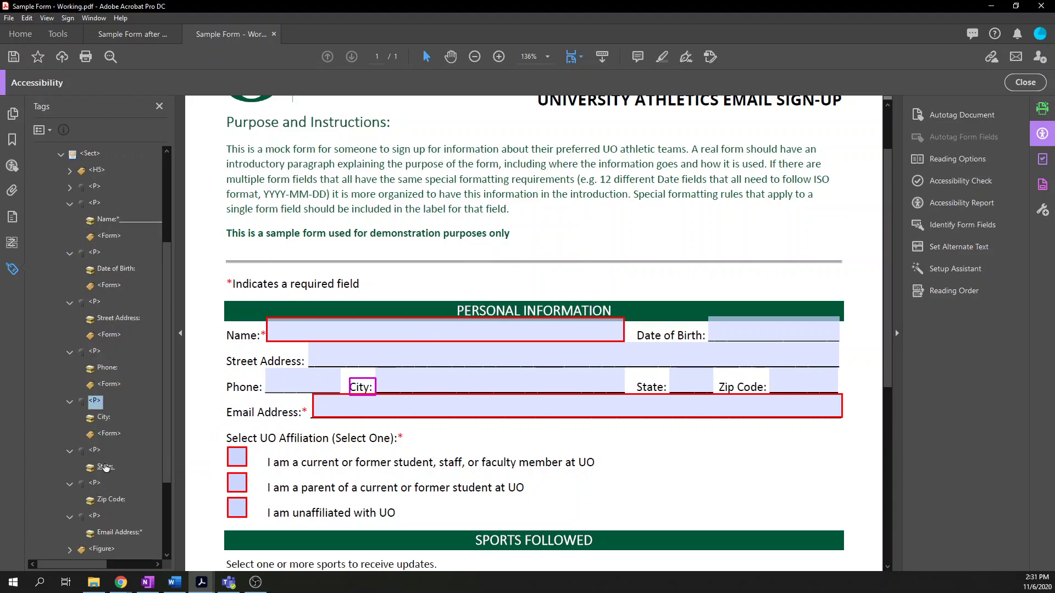
{"action": "right_click", "coordinate": [106, 466]}
{"action": "left_click", "coordinate": [177, 151]}
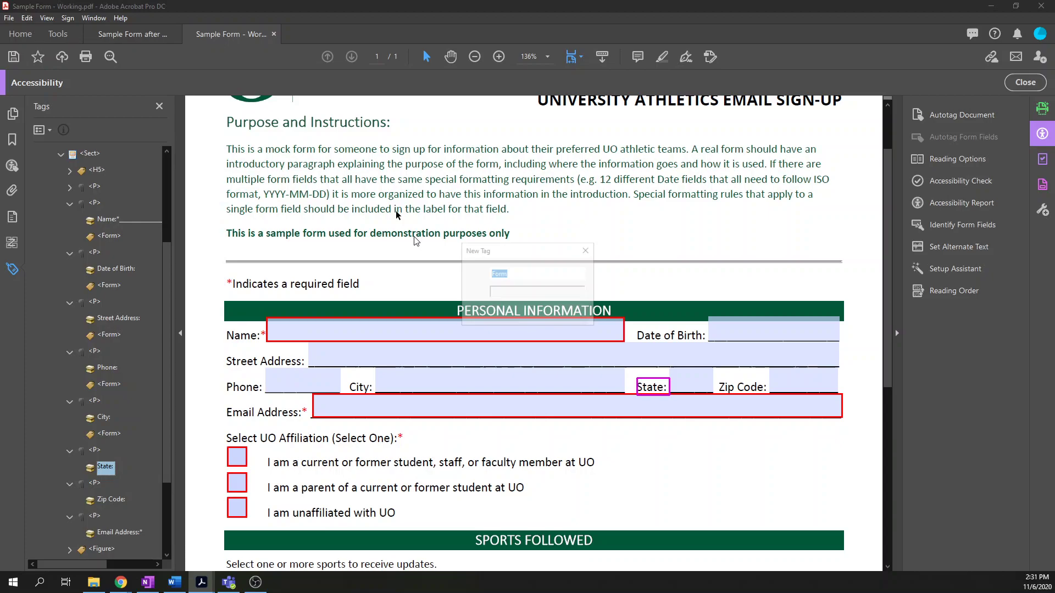
{"action": "left_click", "coordinate": [511, 309]}
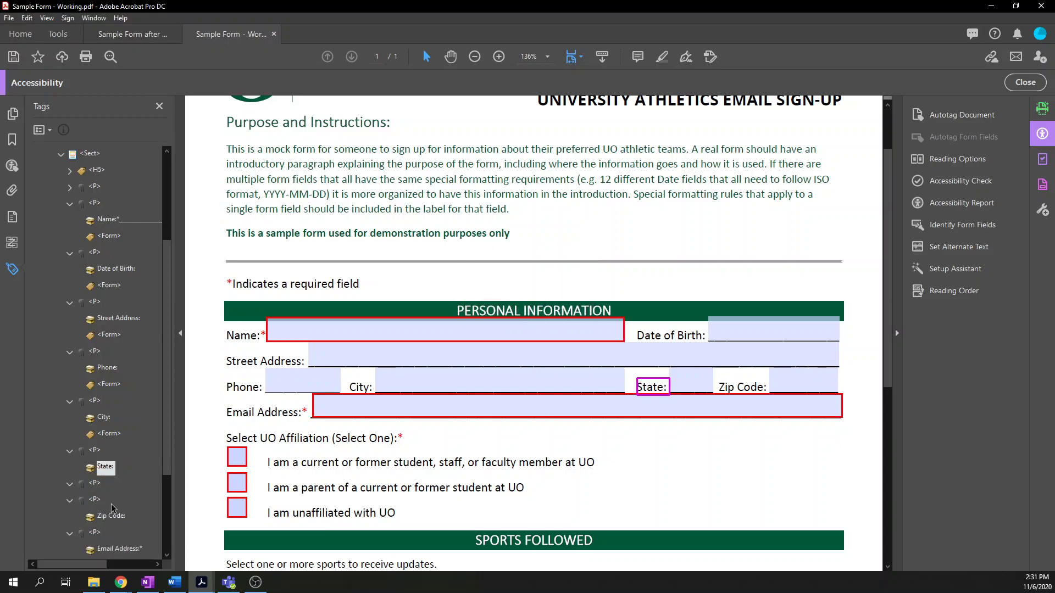
{"action": "right_click", "coordinate": [112, 516]}
{"action": "left_click", "coordinate": [199, 200]}
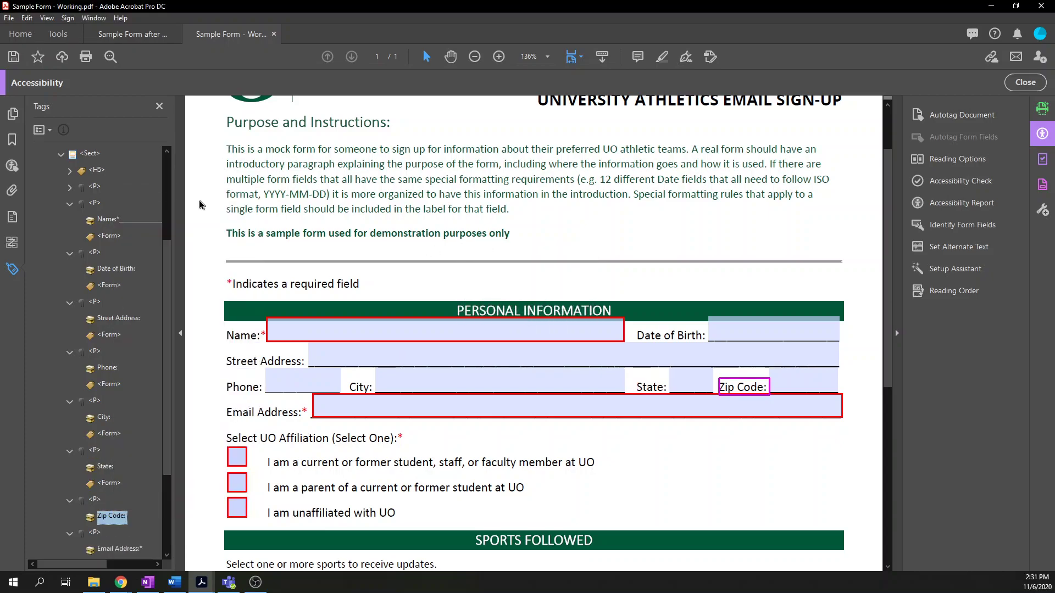
{"action": "left_click", "coordinate": [513, 311]}
{"action": "left_click", "coordinate": [94, 499]}
{"action": "scroll", "coordinate": [105, 500], "scroll_direction": "down", "scroll_amount": 1}
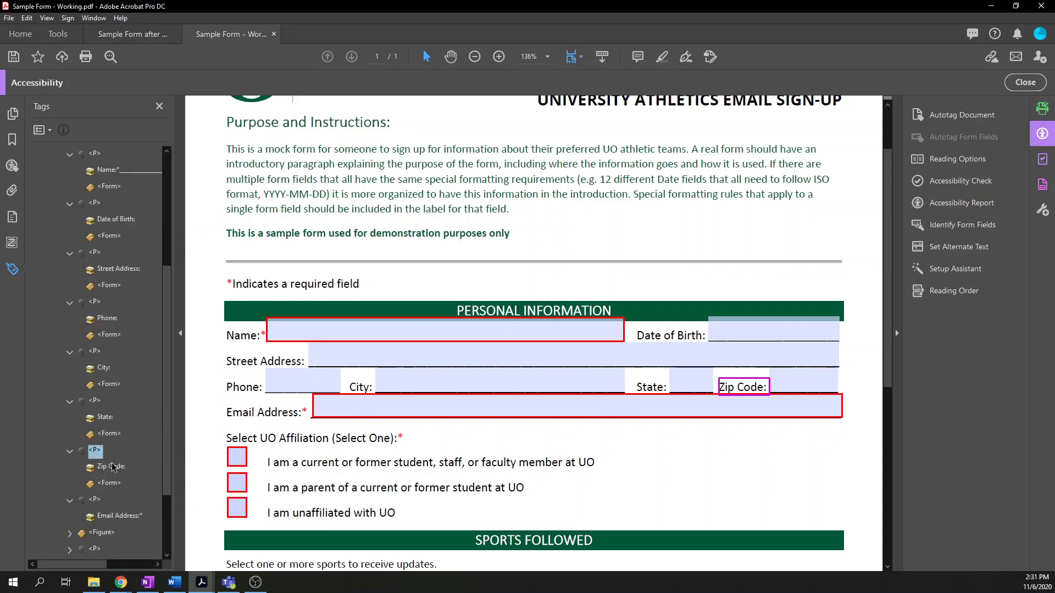
{"action": "right_click", "coordinate": [112, 519]}
{"action": "left_click", "coordinate": [198, 202]}
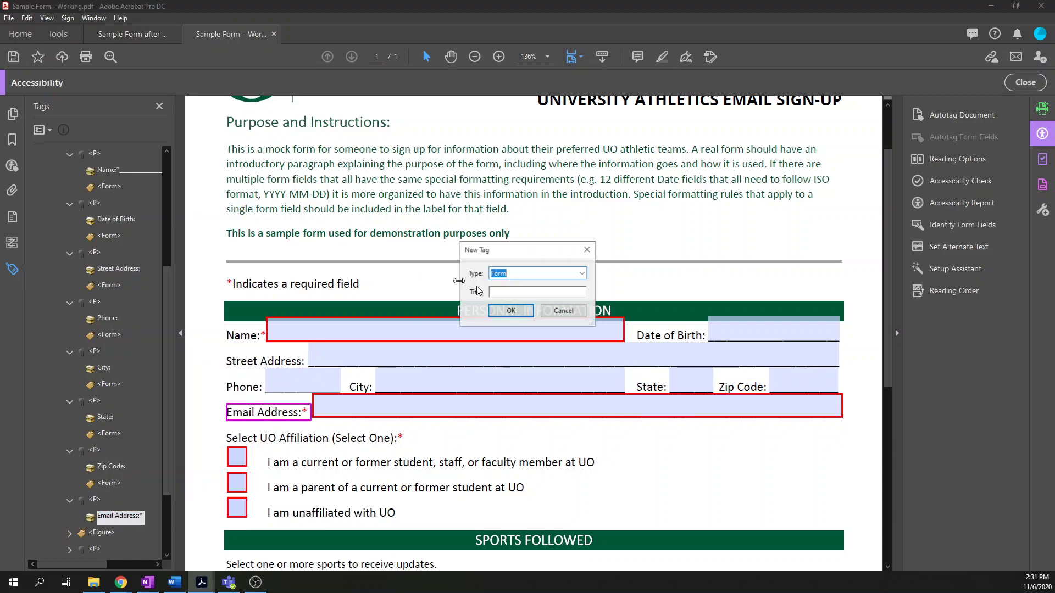
{"action": "left_click", "coordinate": [510, 311]}
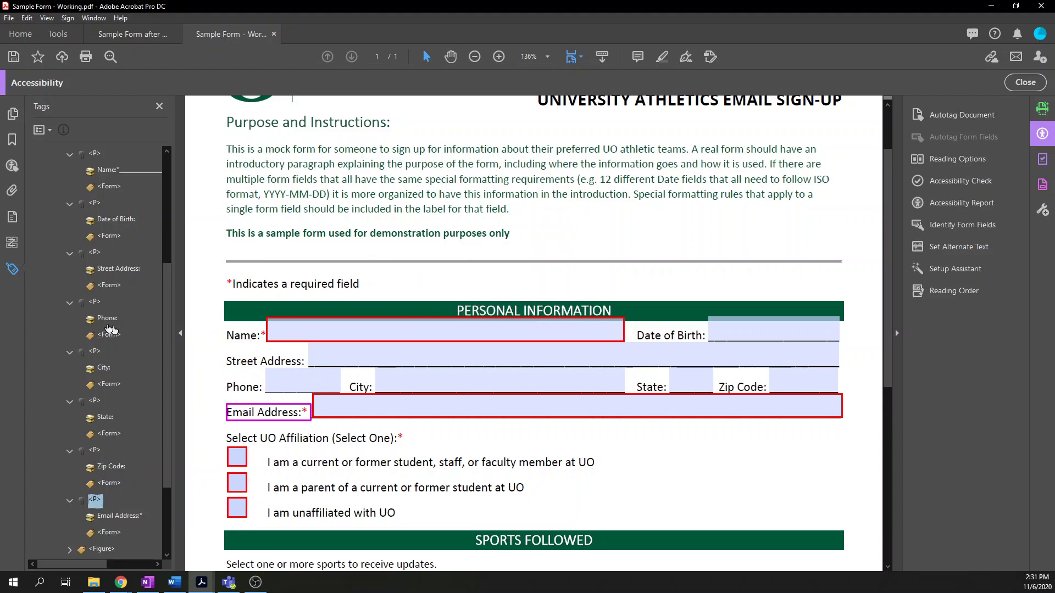
- Expand the required-field note's P tag and select its Form tag holding the Name and Date of Birth OBJRs
{"action": "scroll", "coordinate": [107, 324], "scroll_direction": "up", "scroll_amount": 2}
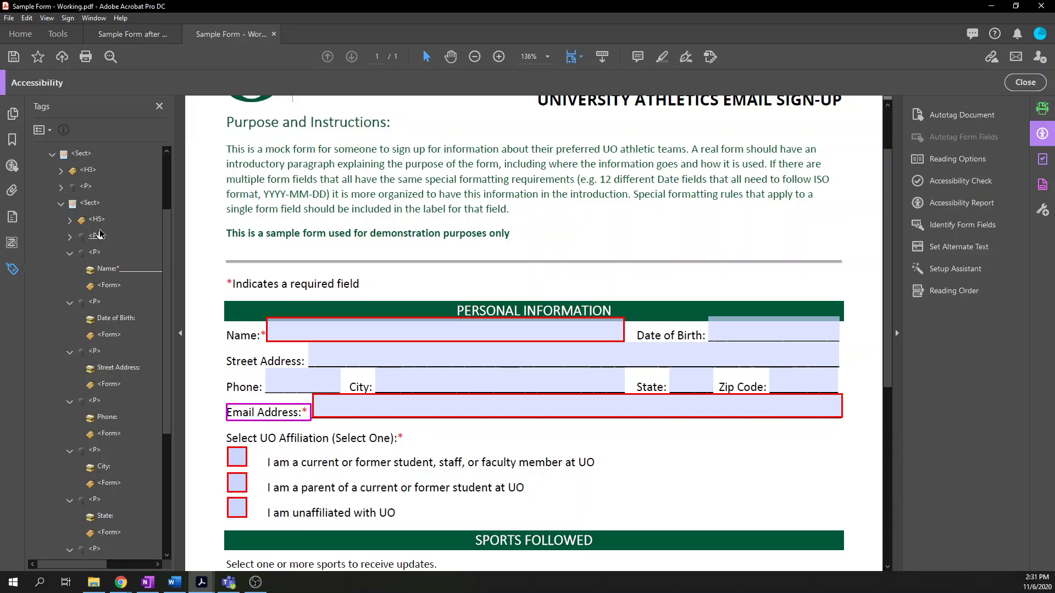
{"action": "left_click", "coordinate": [70, 239]}
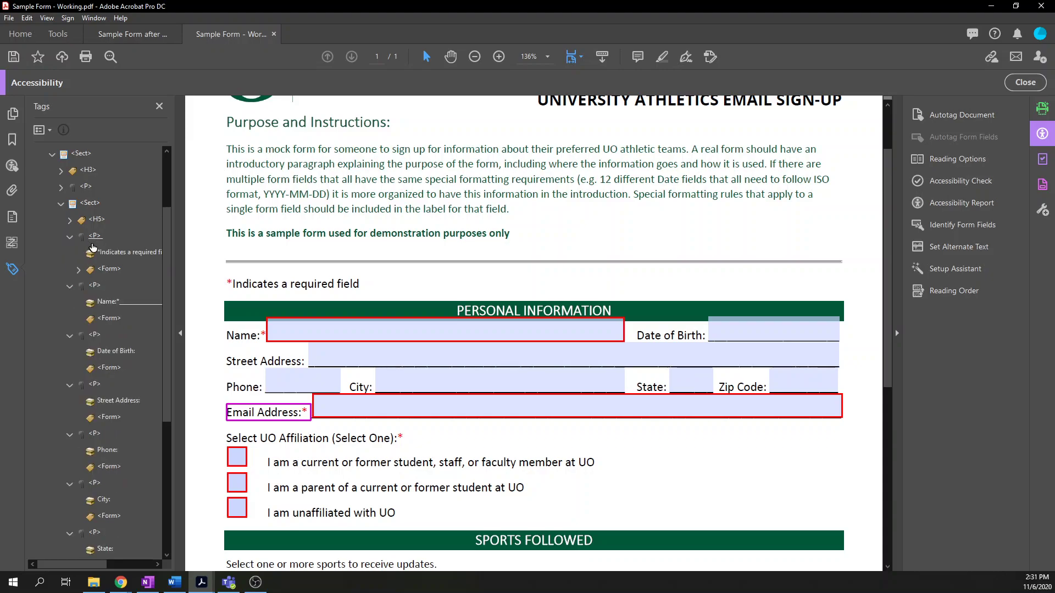
{"action": "left_click", "coordinate": [79, 270]}
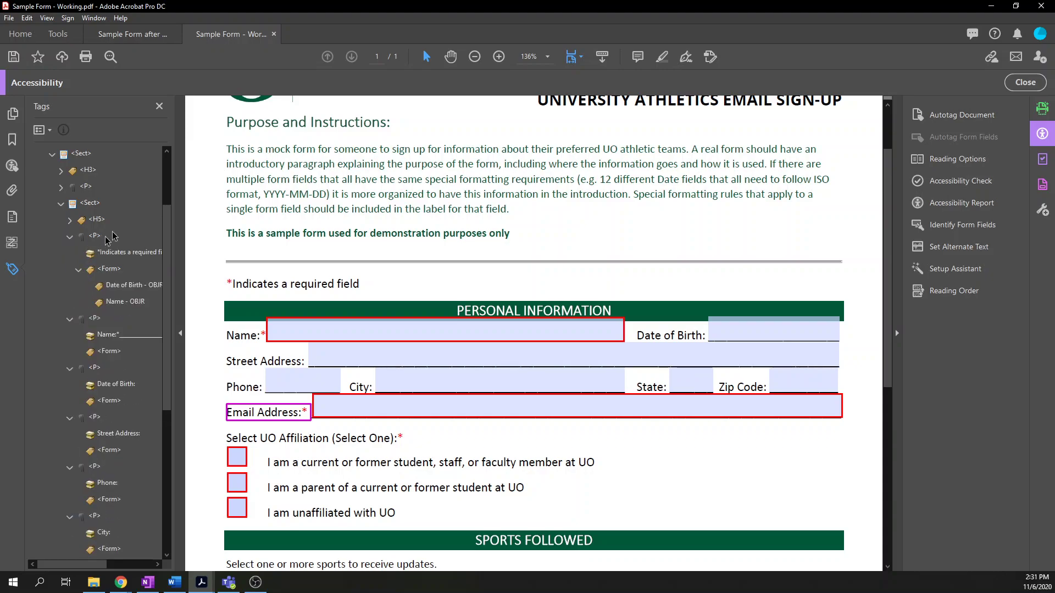
{"action": "left_click", "coordinate": [114, 270]}
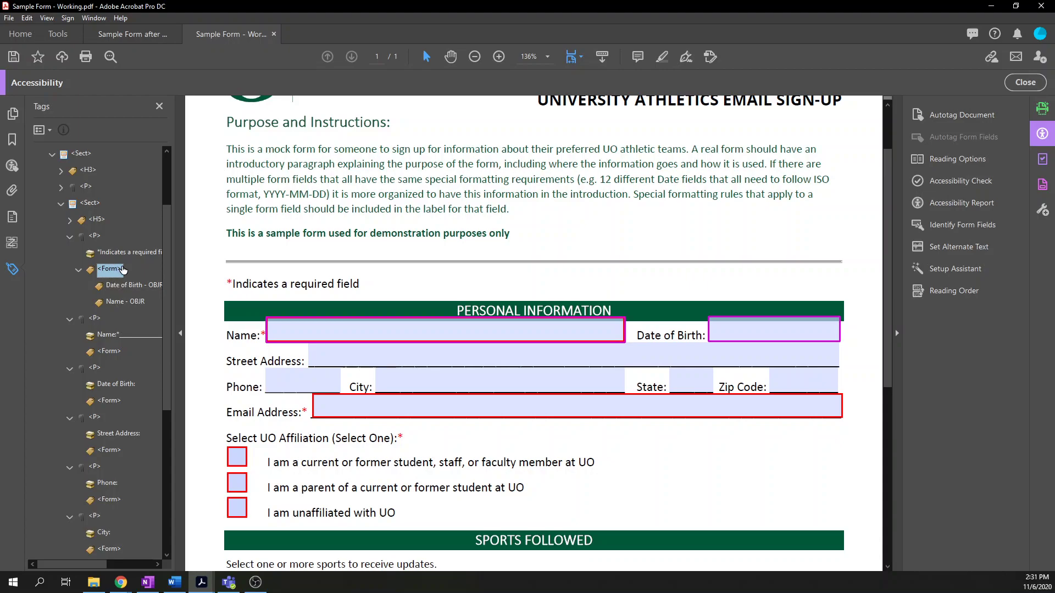
{"action": "scroll", "coordinate": [128, 239], "scroll_direction": "down", "scroll_amount": 1}
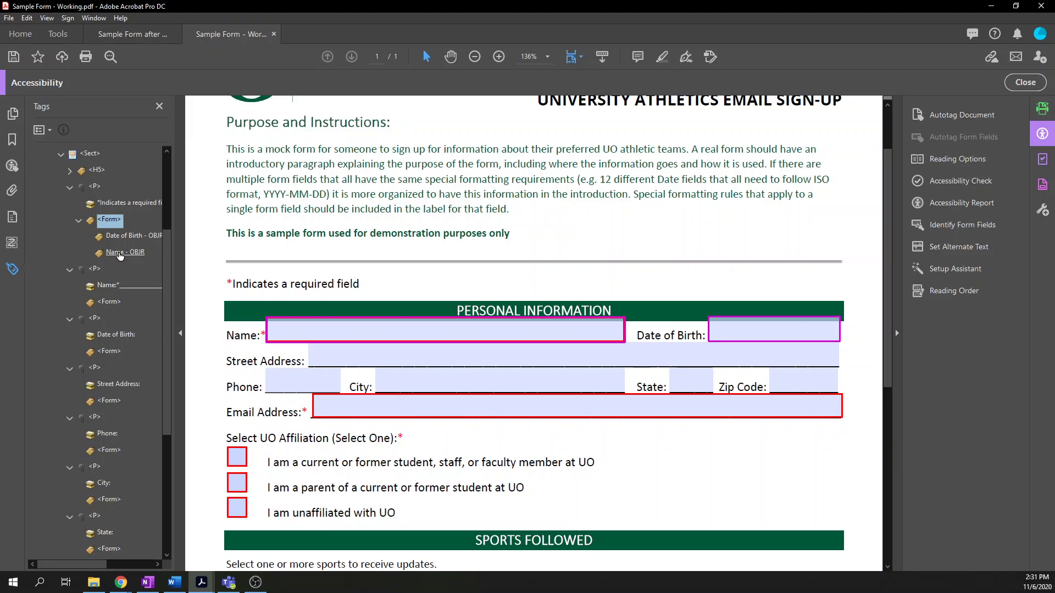
- Drag Name - OBJR into the Name Form tag and Date of Birth - OBJR into the Date of Birth Form tag
{"action": "left_click_drag", "start_coordinate": [119, 253], "coordinate": [122, 311]}
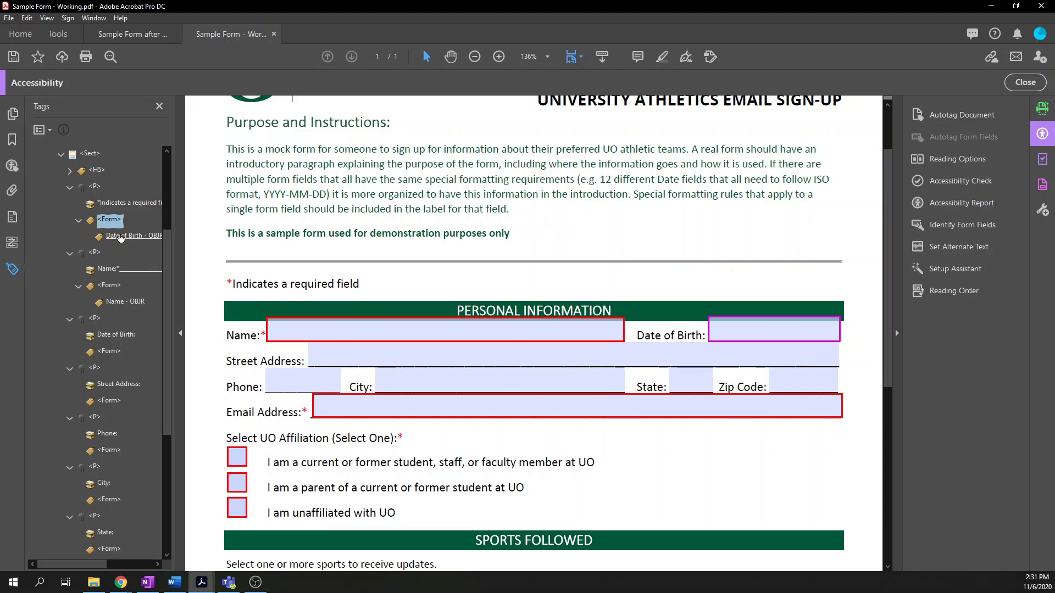
{"action": "left_click_drag", "start_coordinate": [119, 237], "coordinate": [125, 354]}
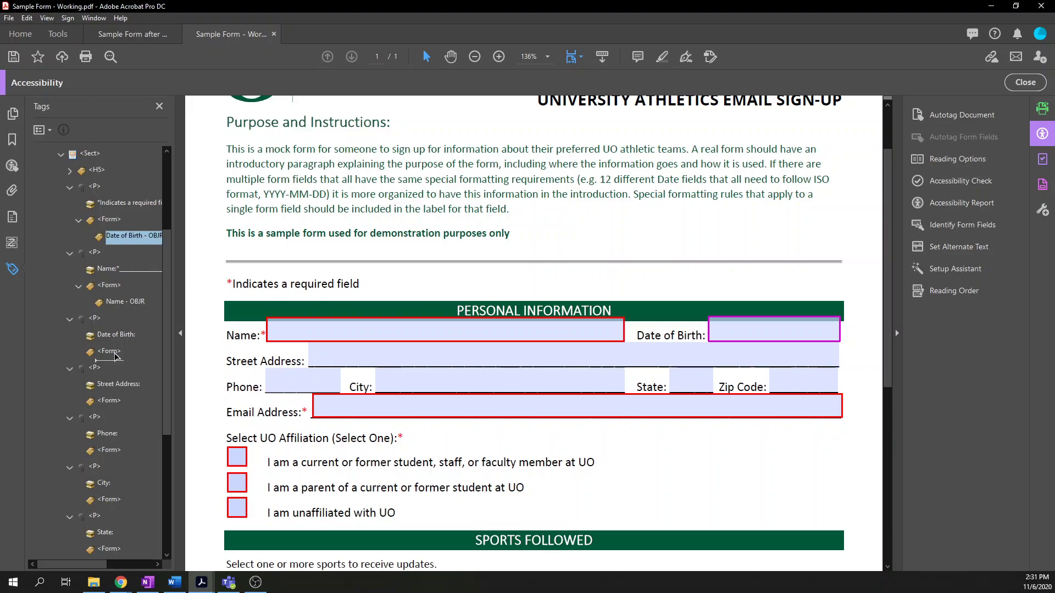
{"action": "left_click_drag", "start_coordinate": [117, 358], "coordinate": [118, 364]}
{"action": "left_click_drag", "start_coordinate": [119, 363], "coordinate": [119, 363]}
{"action": "left_click_drag", "start_coordinate": [117, 361], "coordinate": [118, 361]}
{"action": "left_click_drag", "start_coordinate": [117, 360], "coordinate": [118, 361]}
{"action": "left_click_drag", "start_coordinate": [118, 360], "coordinate": [117, 360]}
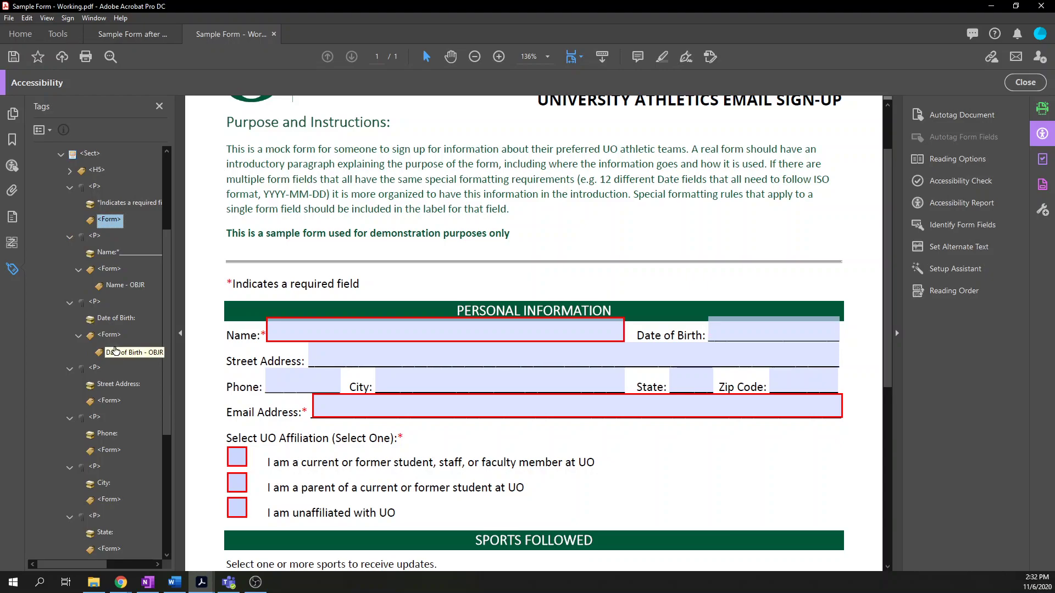